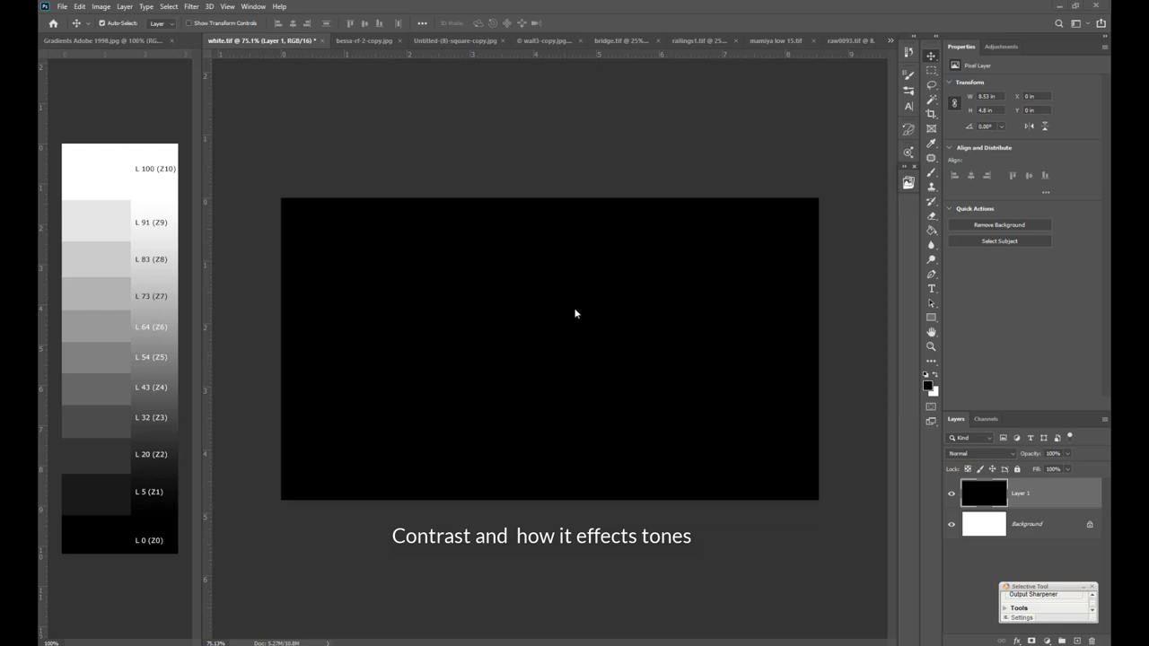
Step: Adjust the black layer's fill and opacity, trying 68% fill and ending at 23% opacity
{"action": "left_click_drag", "start_coordinate": [550, 321], "coordinate": [812, 321]}
{"action": "left_click", "coordinate": [1067, 468]}
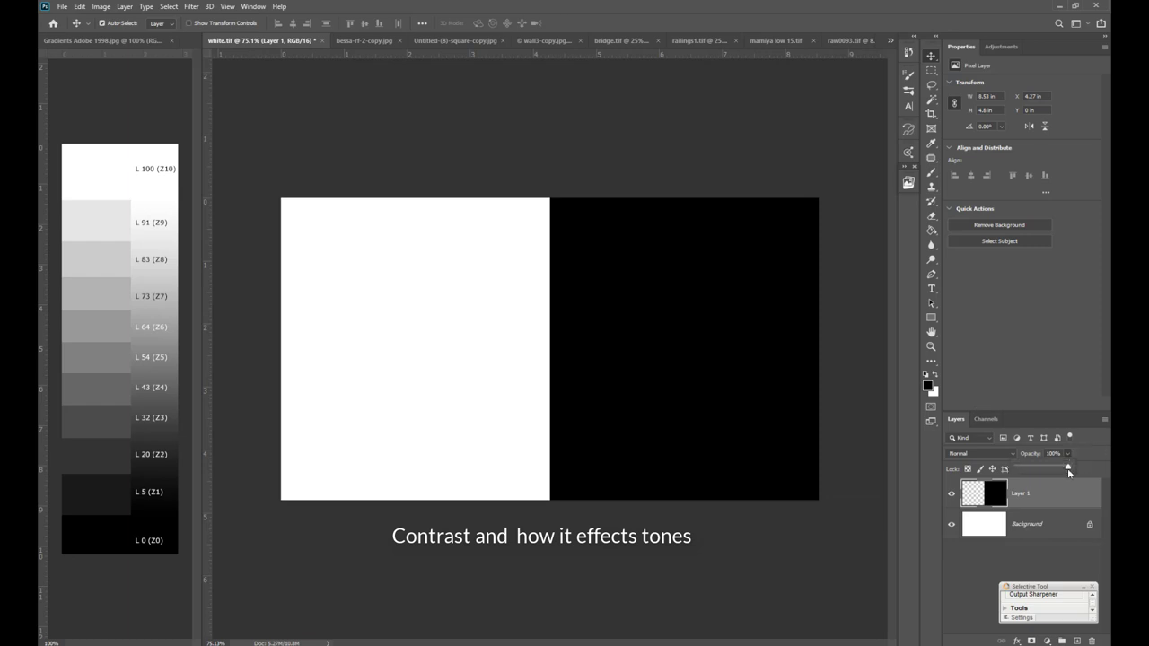
{"action": "left_click_drag", "start_coordinate": [1068, 468], "coordinate": [1094, 465]}
{"action": "left_click_drag", "start_coordinate": [745, 381], "coordinate": [469, 374]}
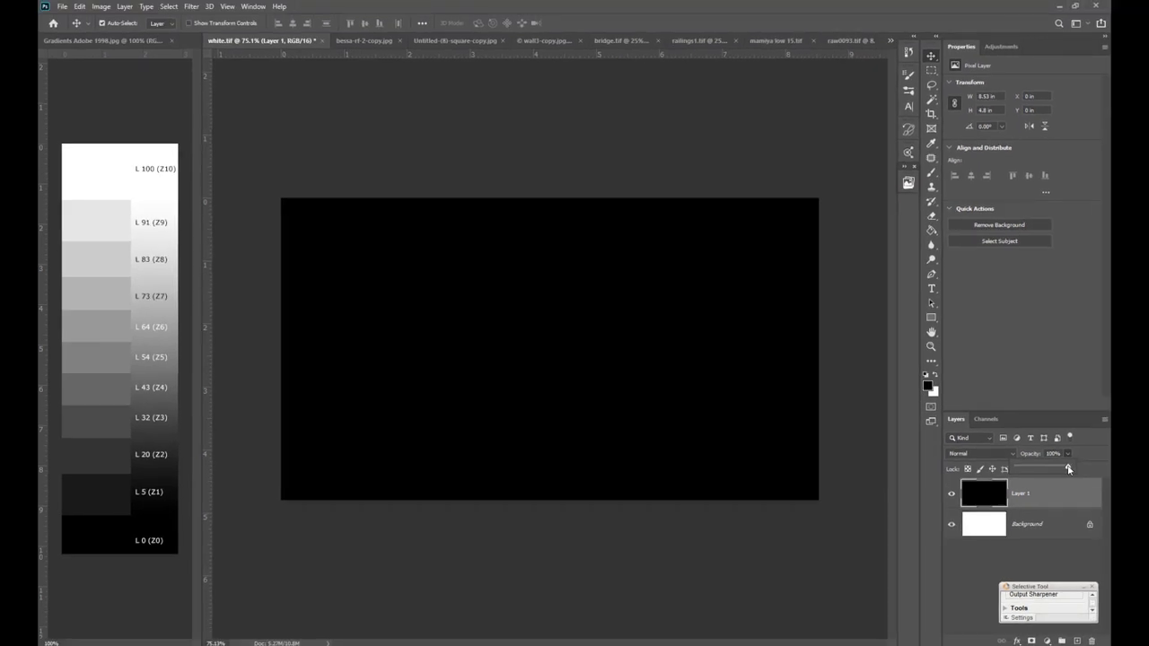
{"action": "left_click_drag", "start_coordinate": [1067, 468], "coordinate": [1022, 469]}
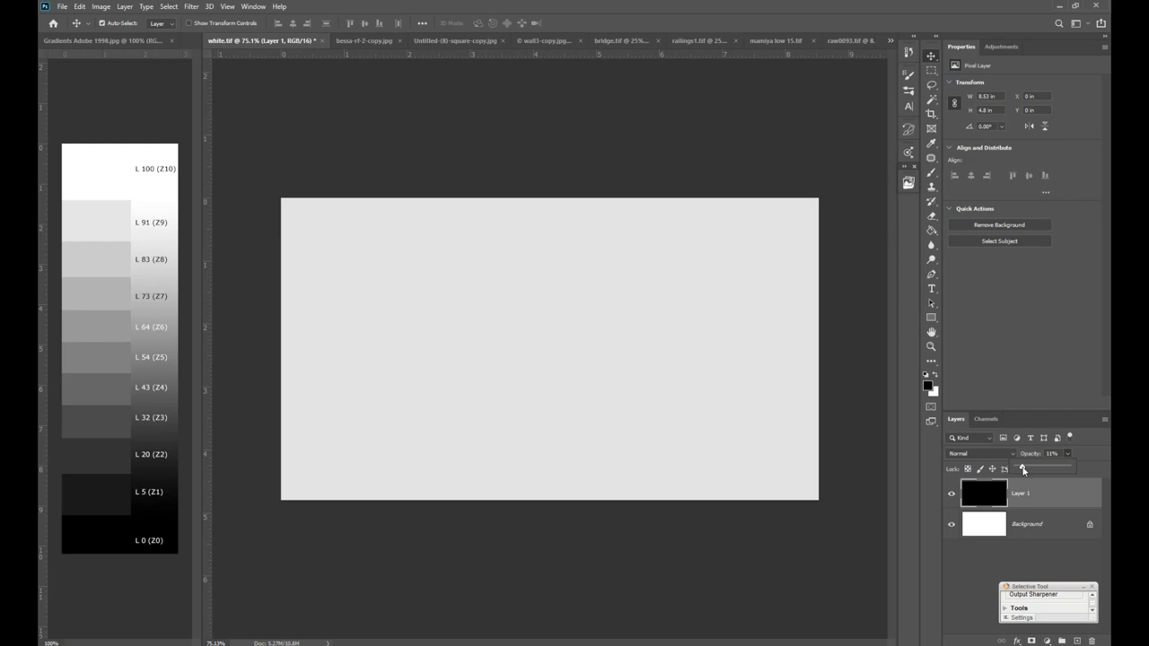
{"action": "left_click_drag", "start_coordinate": [1022, 469], "coordinate": [1108, 471]}
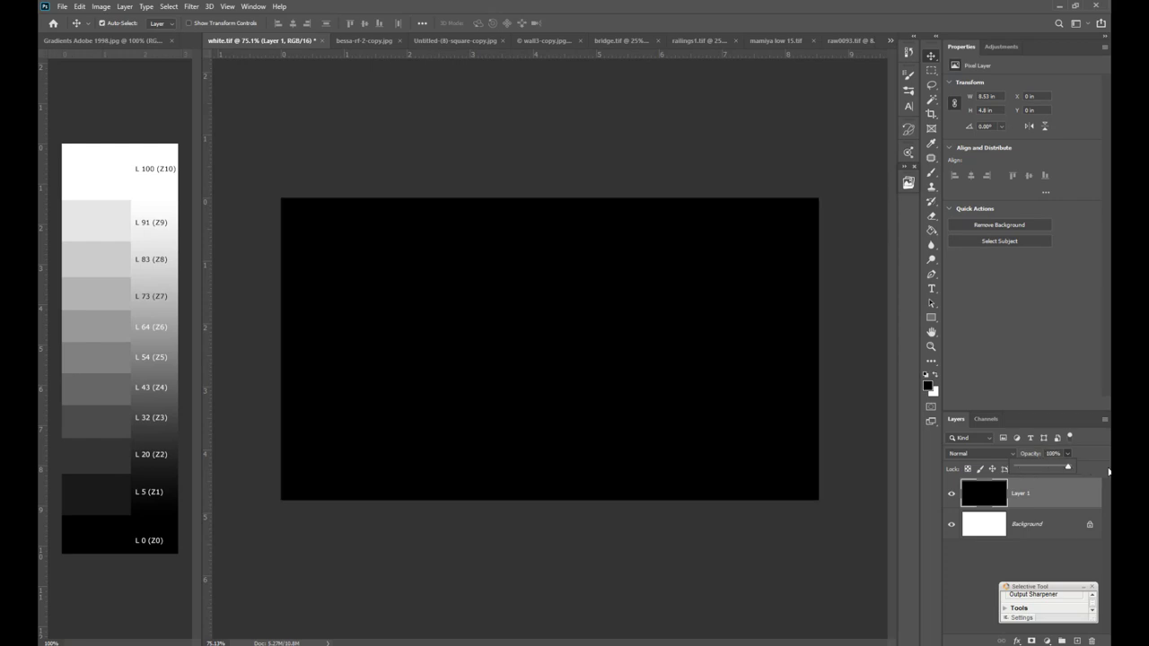
Step: Flip through bessa-rf-2-copy.jpg, Untitled-(8)-square-copy.jpg and wall3-copy.jpg
{"action": "left_click", "coordinate": [372, 41]}
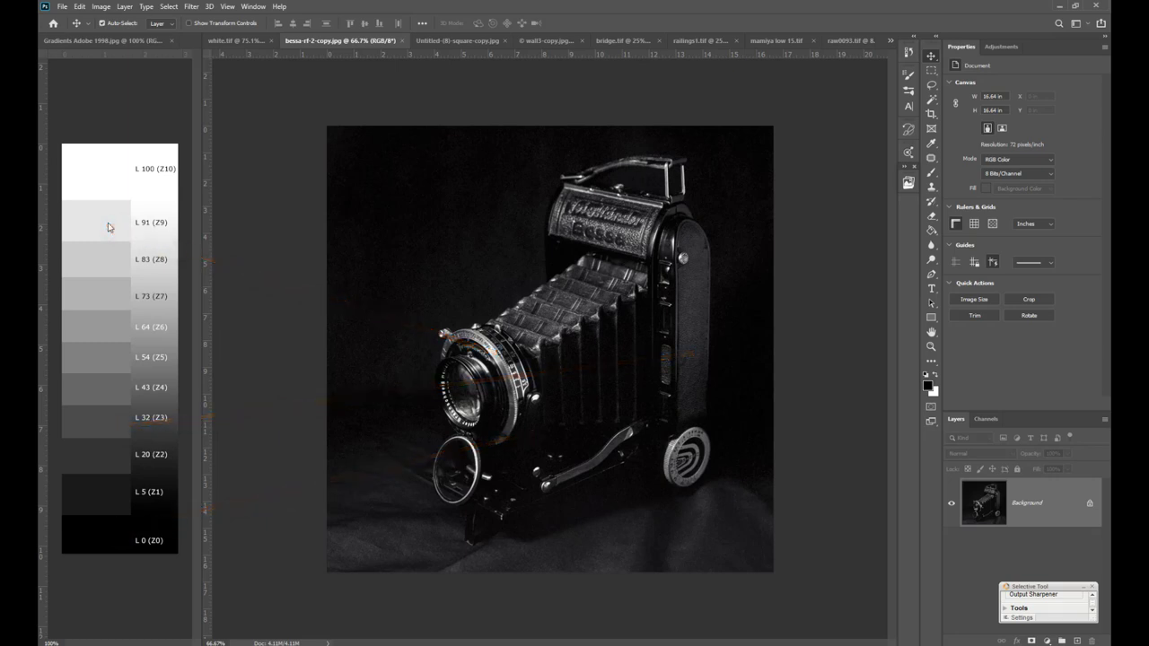
{"action": "left_click", "coordinate": [465, 43]}
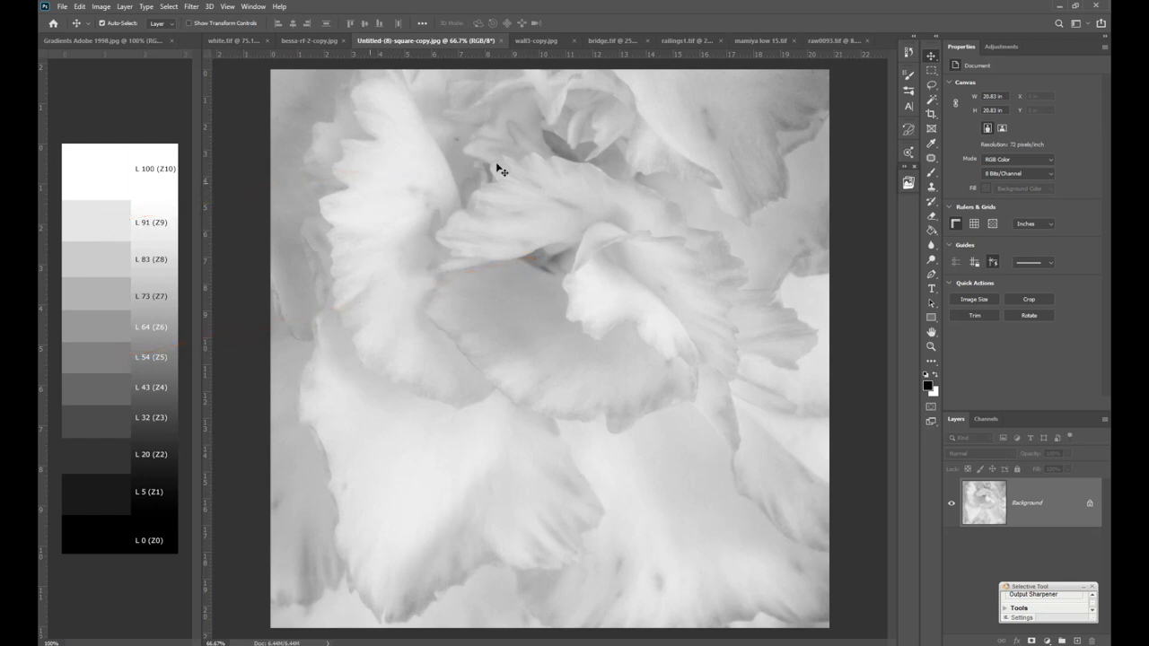
{"action": "left_click", "coordinate": [539, 41]}
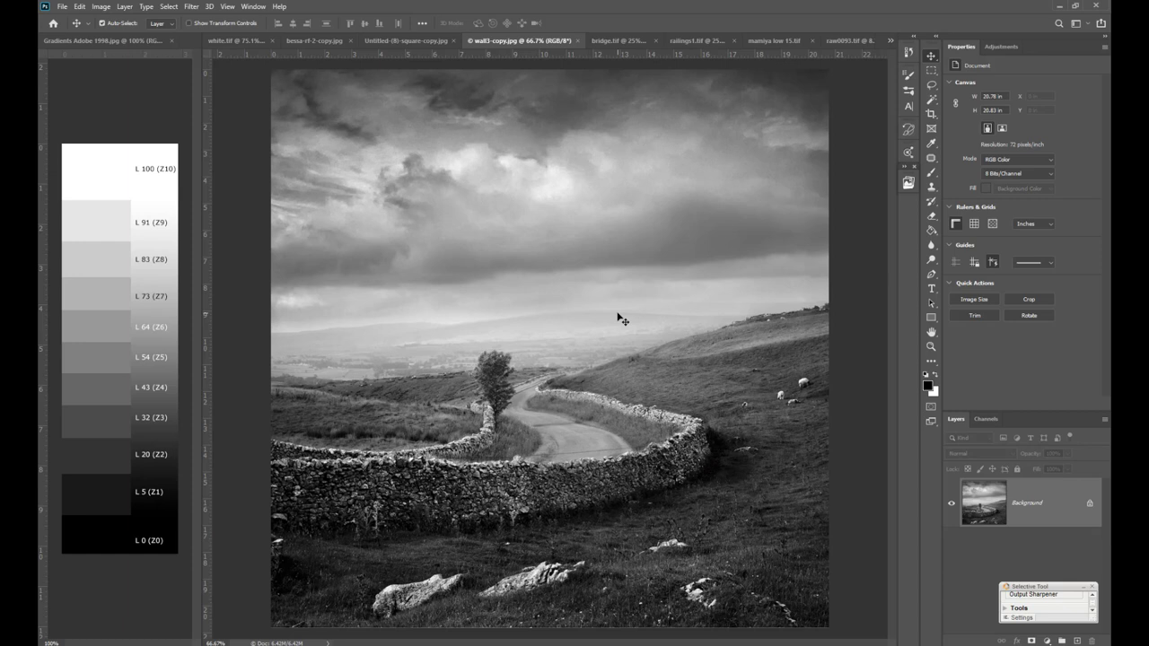
Step: On bridge.tif, run Viveza 2 with global contrast raised to 27% and return via Brush
{"action": "left_click", "coordinate": [626, 41]}
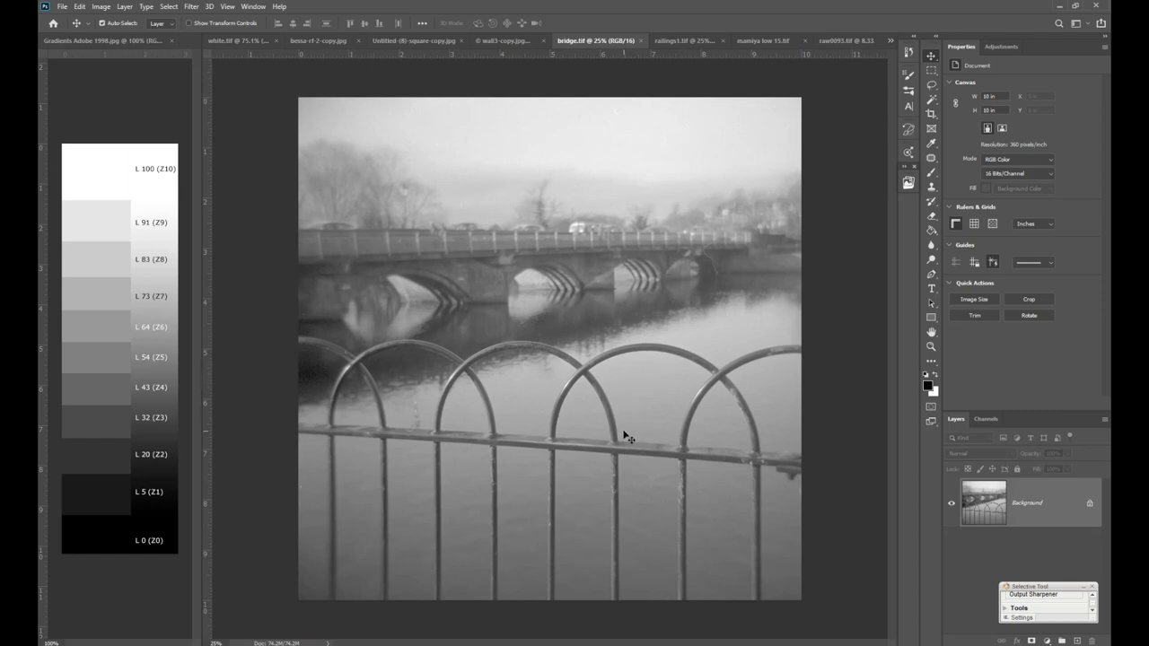
{"action": "left_click", "coordinate": [192, 6]}
{"action": "mouse_move", "coordinate": [213, 266]}
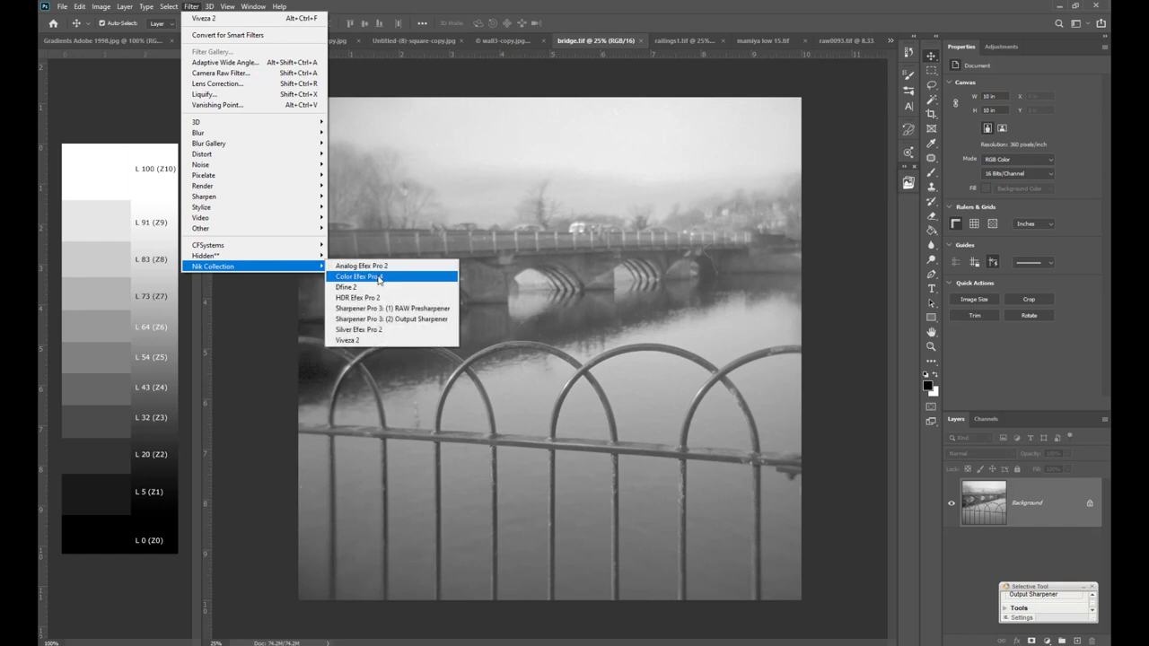
{"action": "left_click", "coordinate": [377, 340]}
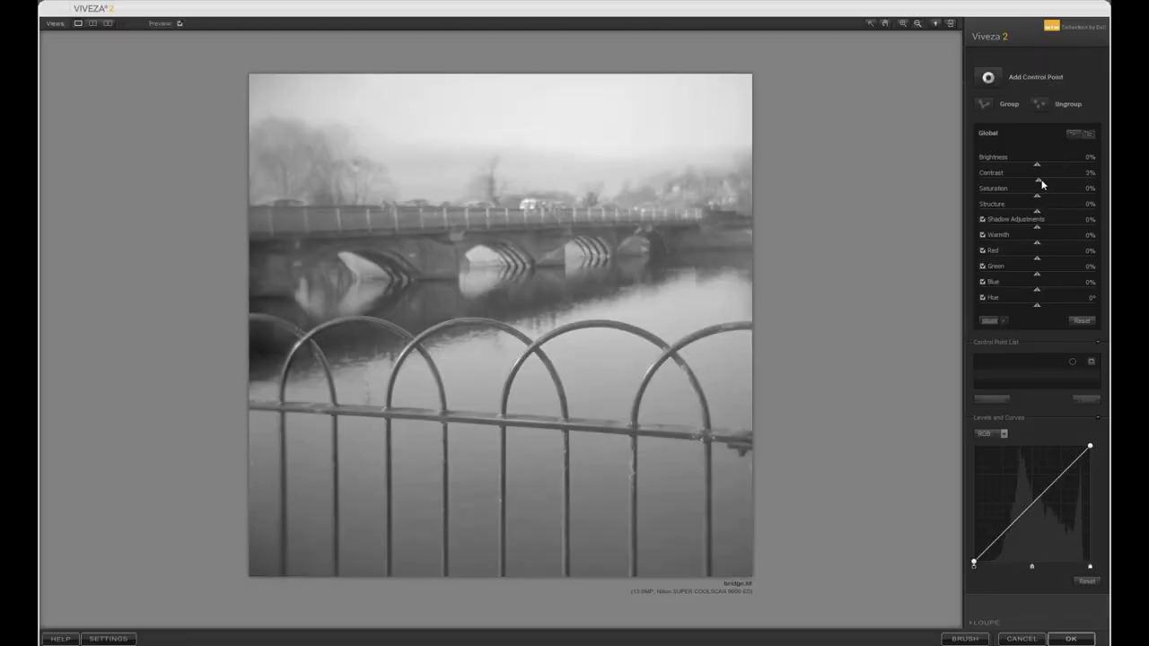
{"action": "left_click_drag", "start_coordinate": [1036, 179], "coordinate": [1072, 184]}
{"action": "left_click", "coordinate": [964, 638]}
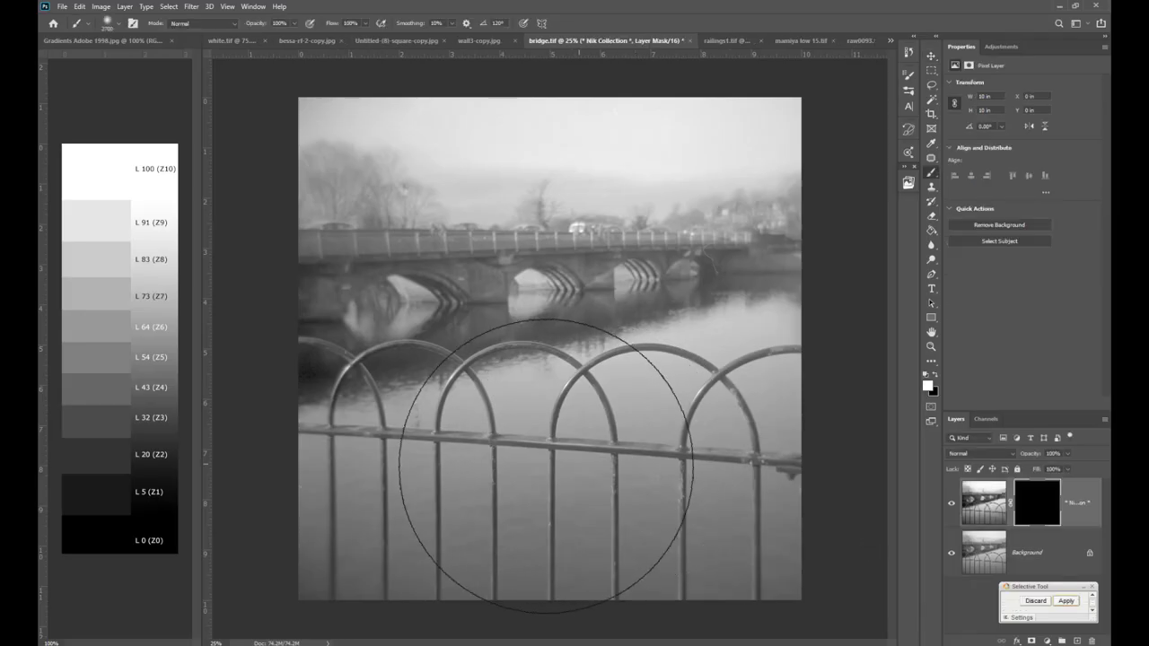
Step: Paint white on the Viveza mask over the railings, then flatten the image
{"action": "left_click", "coordinate": [1038, 504]}
{"action": "key", "text": "x"}
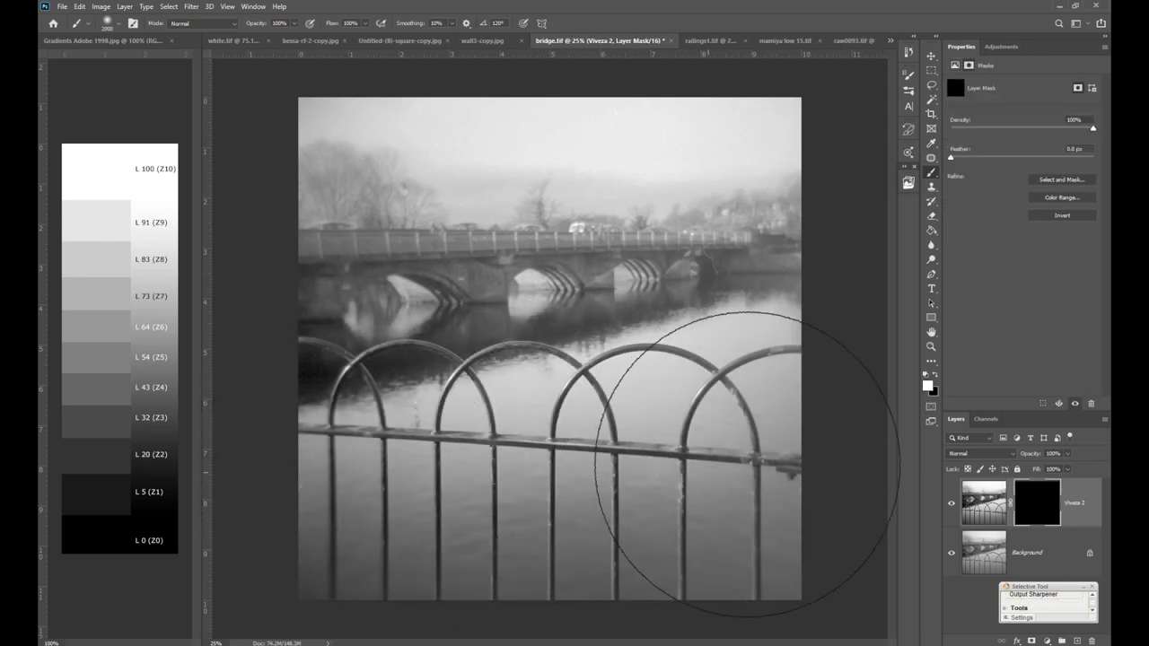
{"action": "mouse_move", "coordinate": [553, 471]}
{"action": "left_mouse_down"}
{"action": "mouse_move", "coordinate": [389, 481]}
{"action": "mouse_move", "coordinate": [776, 476]}
{"action": "mouse_move", "coordinate": [735, 456]}
{"action": "mouse_move", "coordinate": [633, 471]}
{"action": "mouse_move", "coordinate": [448, 510]}
{"action": "left_mouse_up"}
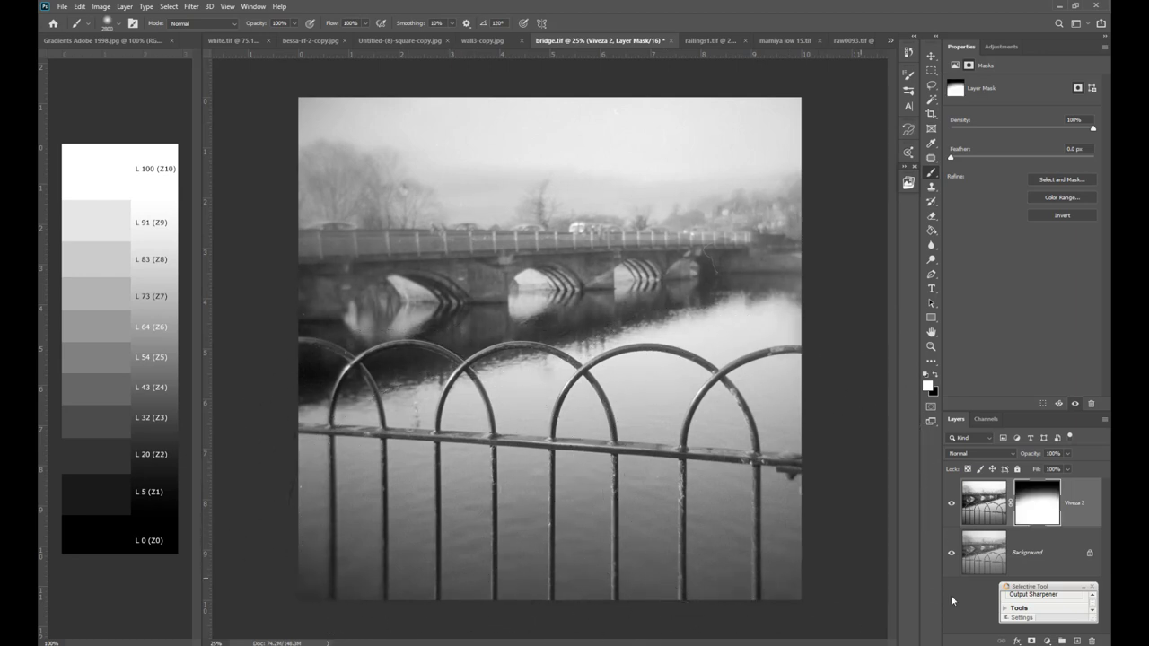
{"action": "left_click", "coordinate": [127, 7]}
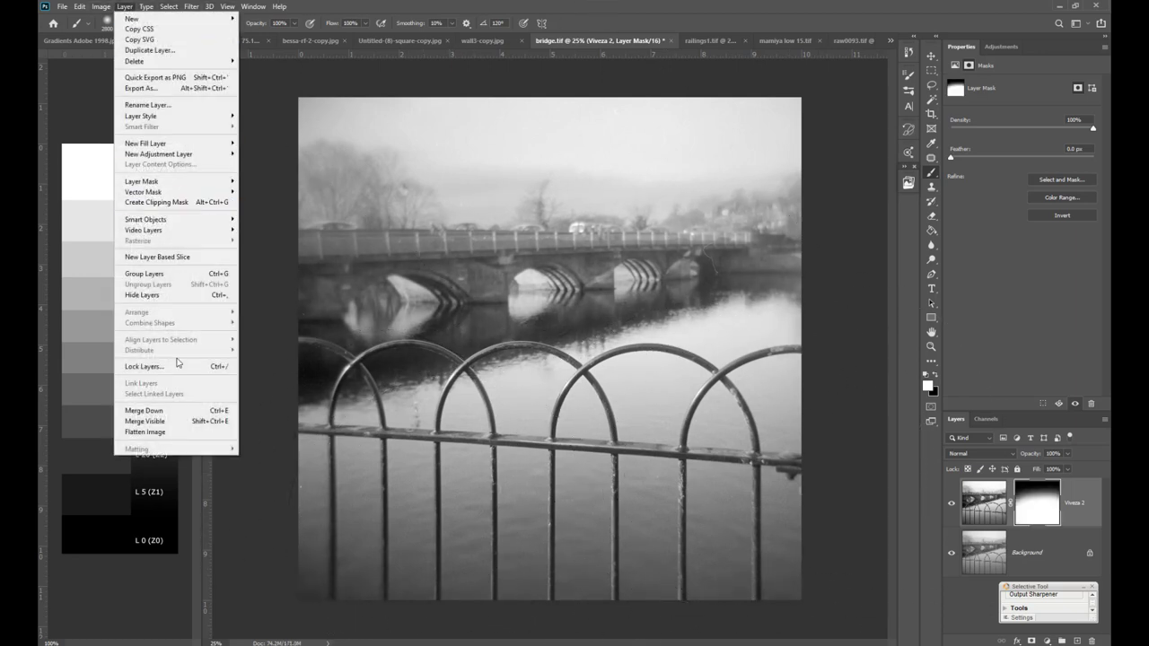
{"action": "left_click", "coordinate": [148, 431]}
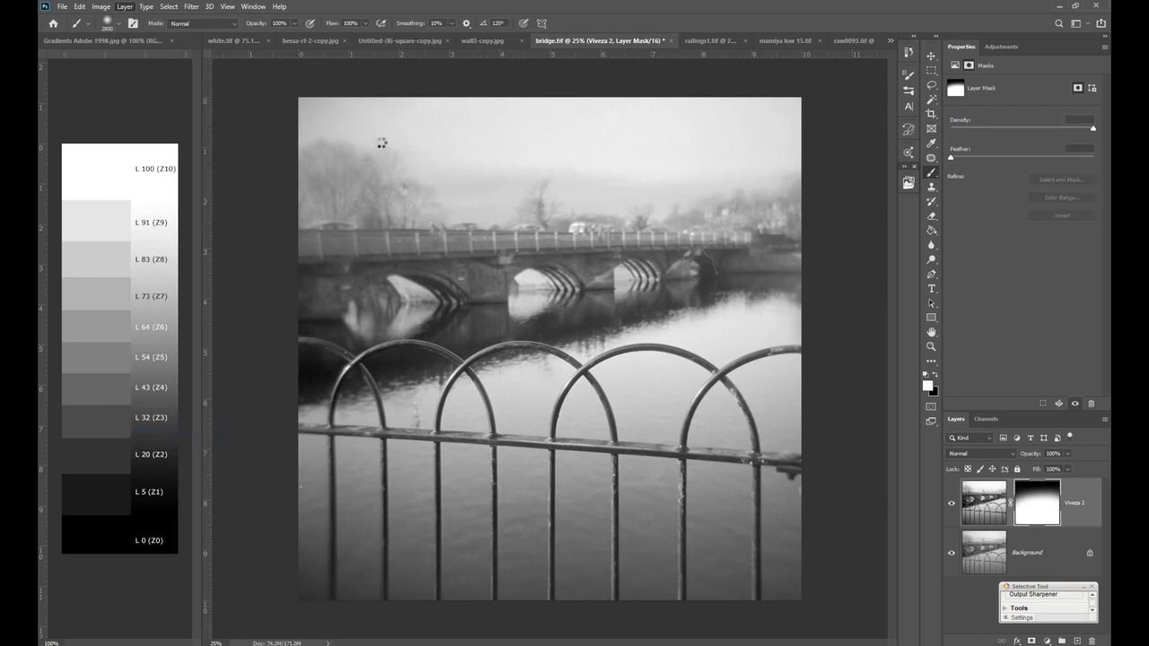
Step: Run Viveza 2 again on bridge.tif with global contrast raised from 12% to 24%
{"action": "left_click", "coordinate": [191, 7]}
{"action": "mouse_move", "coordinate": [289, 267]}
{"action": "left_click", "coordinate": [362, 343]}
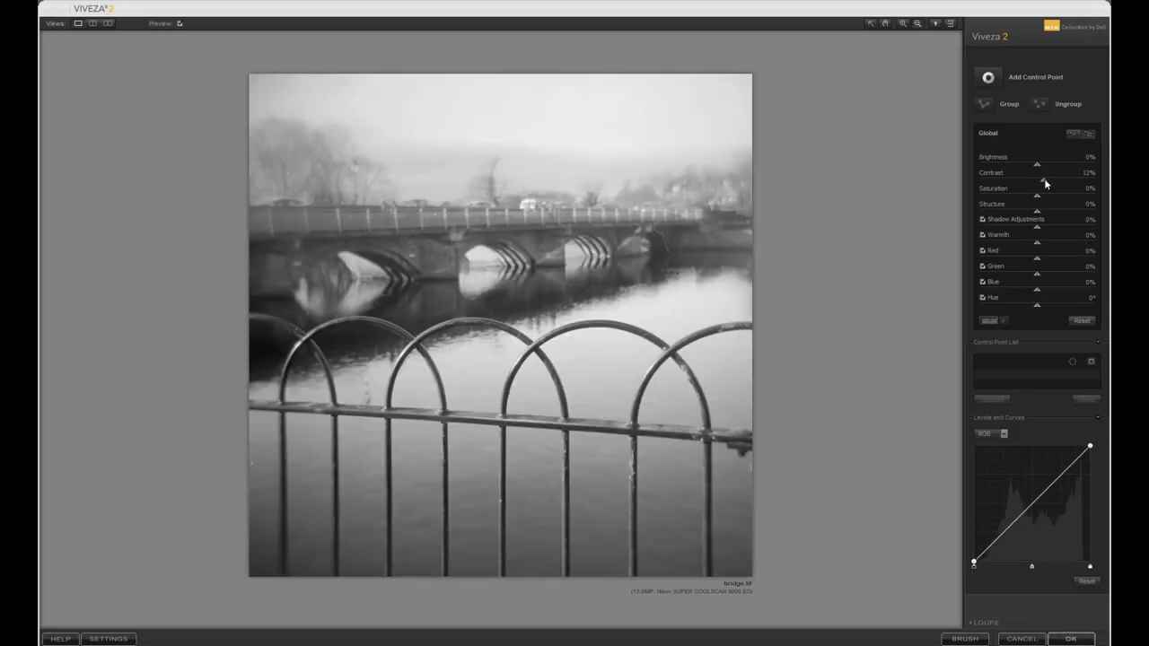
{"action": "left_click_drag", "start_coordinate": [1045, 181], "coordinate": [1051, 181]}
{"action": "left_click", "coordinate": [969, 639]}
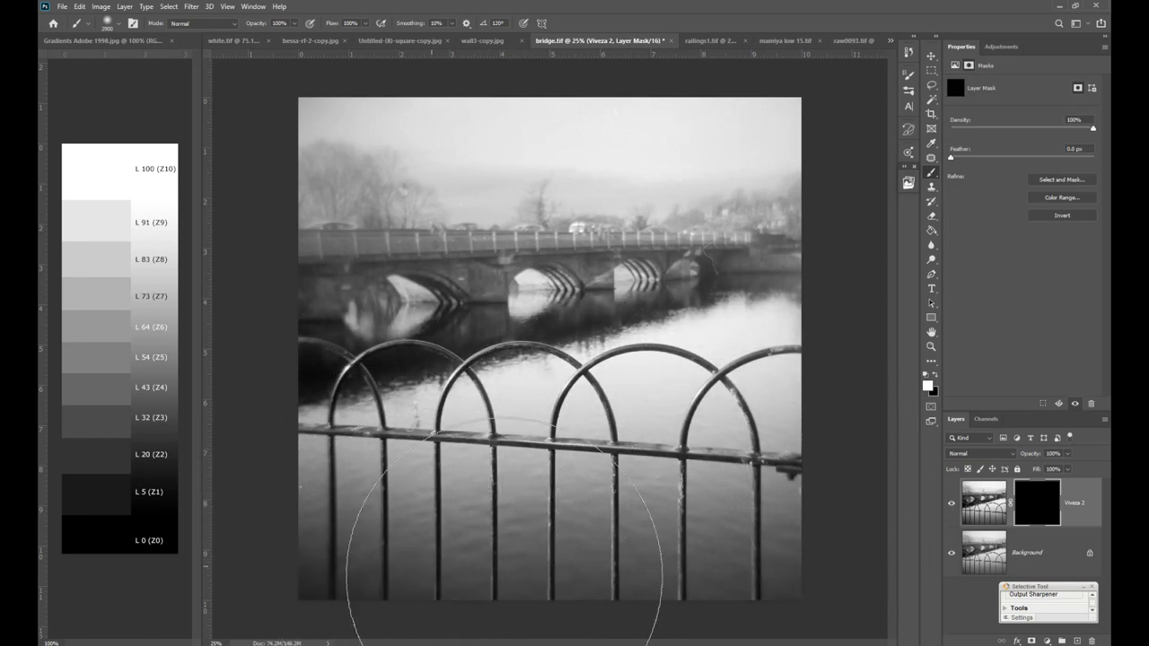
Step: Paint contrast into the lower photo, undoing the foggy-top stroke through the History panel
{"action": "left_click", "coordinate": [512, 576]}
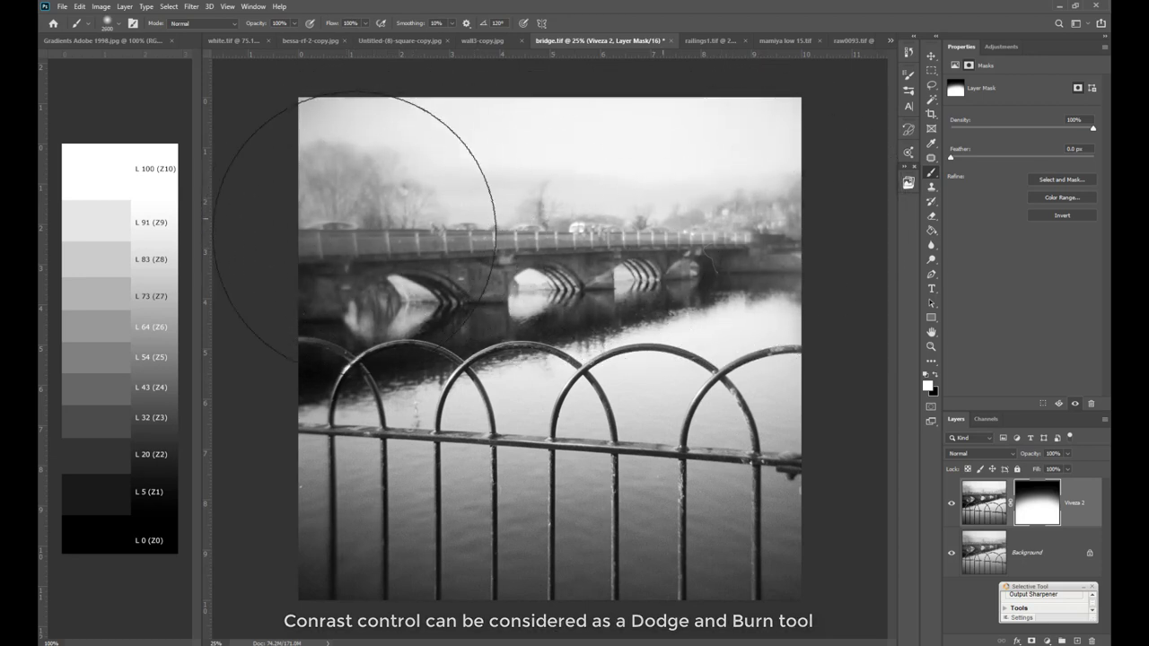
{"action": "mouse_move", "coordinate": [341, 231]}
{"action": "left_mouse_down"}
{"action": "mouse_move", "coordinate": [744, 238]}
{"action": "mouse_move", "coordinate": [847, 108]}
{"action": "left_mouse_up"}
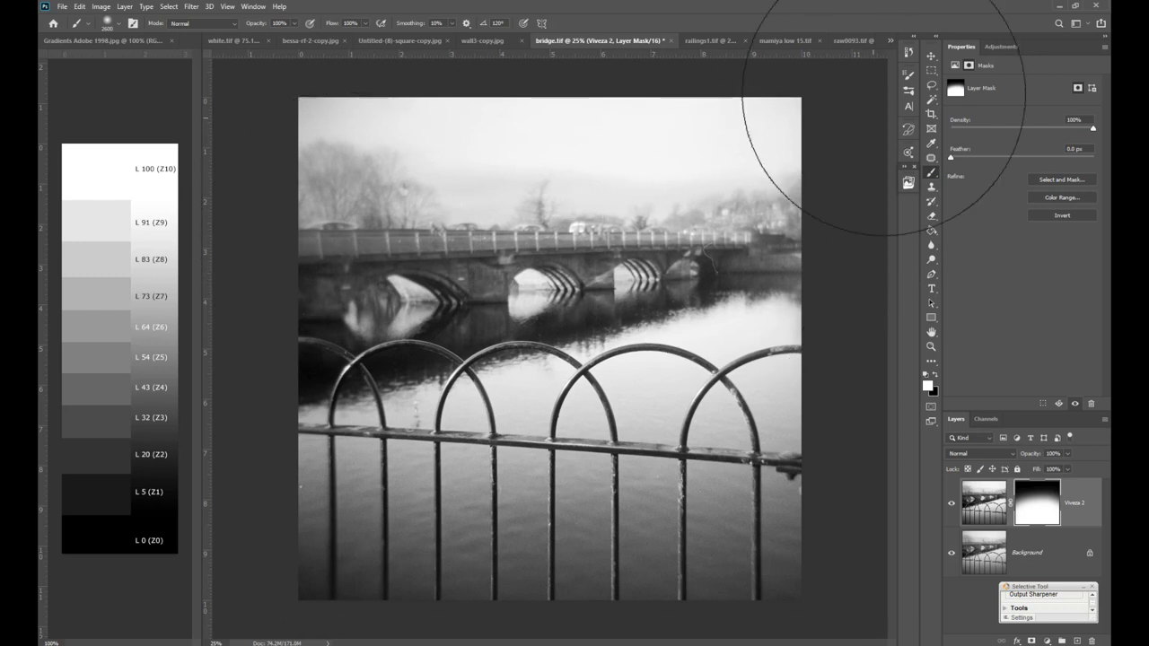
{"action": "left_click", "coordinate": [909, 54]}
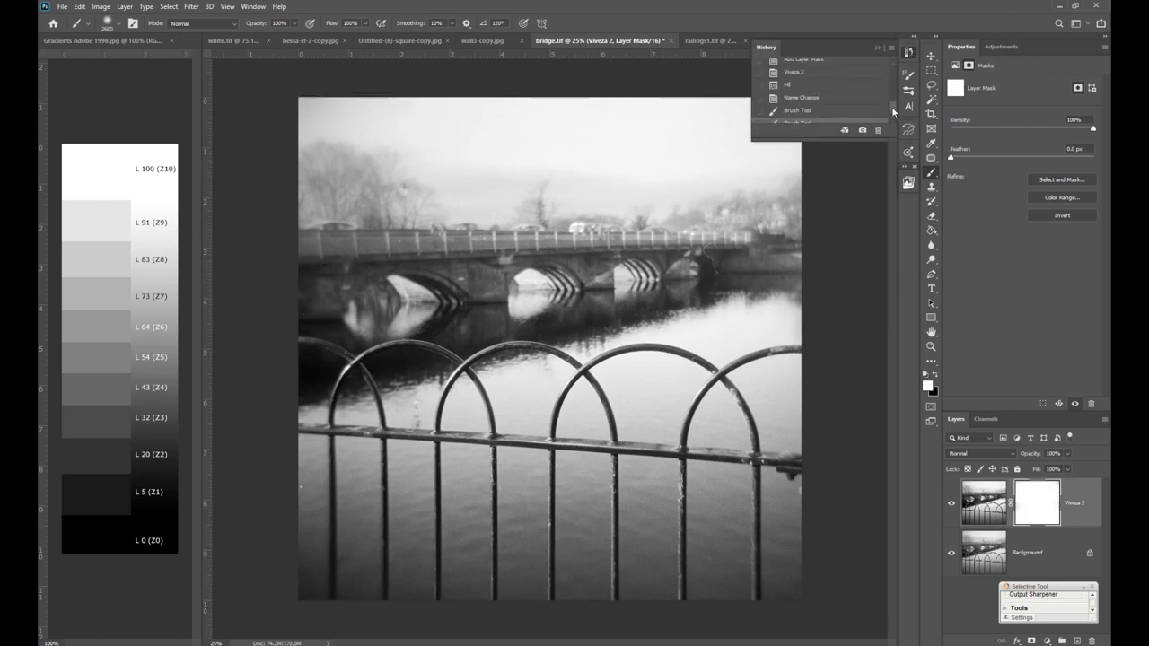
{"action": "scroll", "coordinate": [891, 106], "scroll_direction": "down", "scroll_amount": 1}
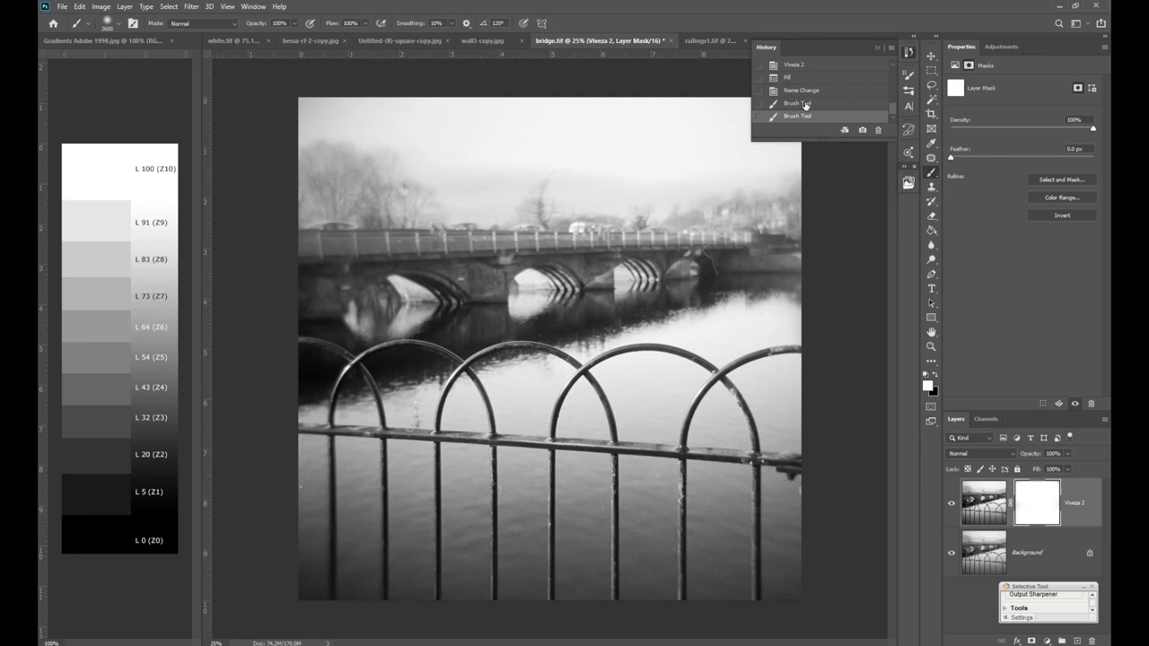
{"action": "left_click", "coordinate": [797, 103]}
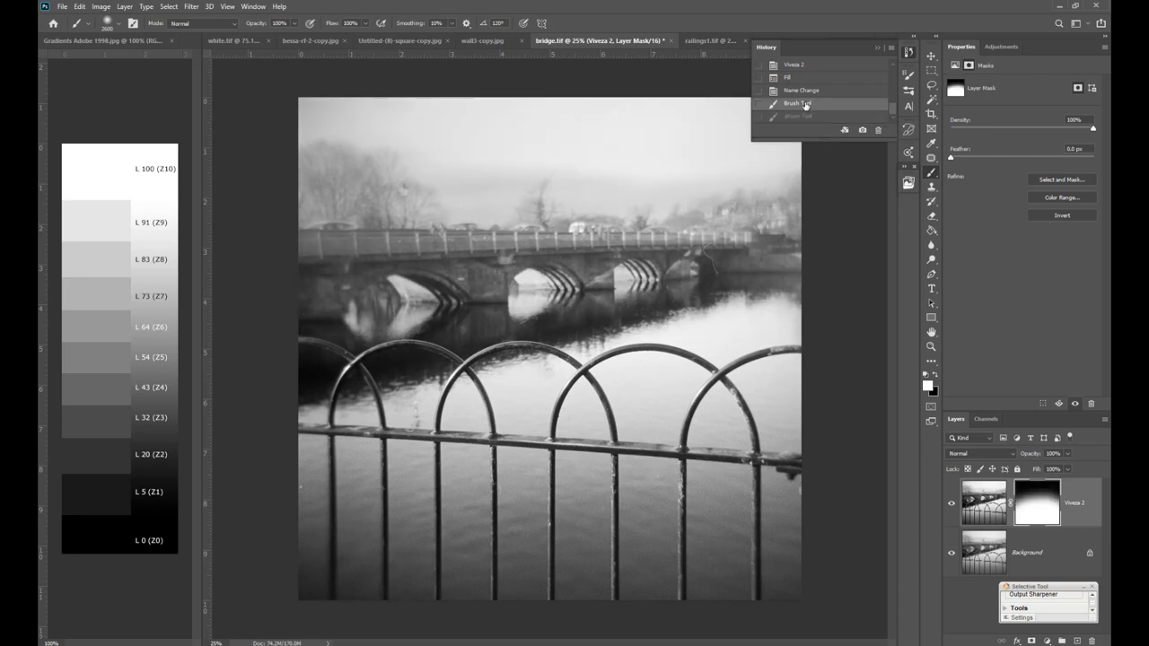
Step: On railings1.tif, run Viveza 2 with global contrast at 55% and return as a masked layer
{"action": "left_click", "coordinate": [707, 44]}
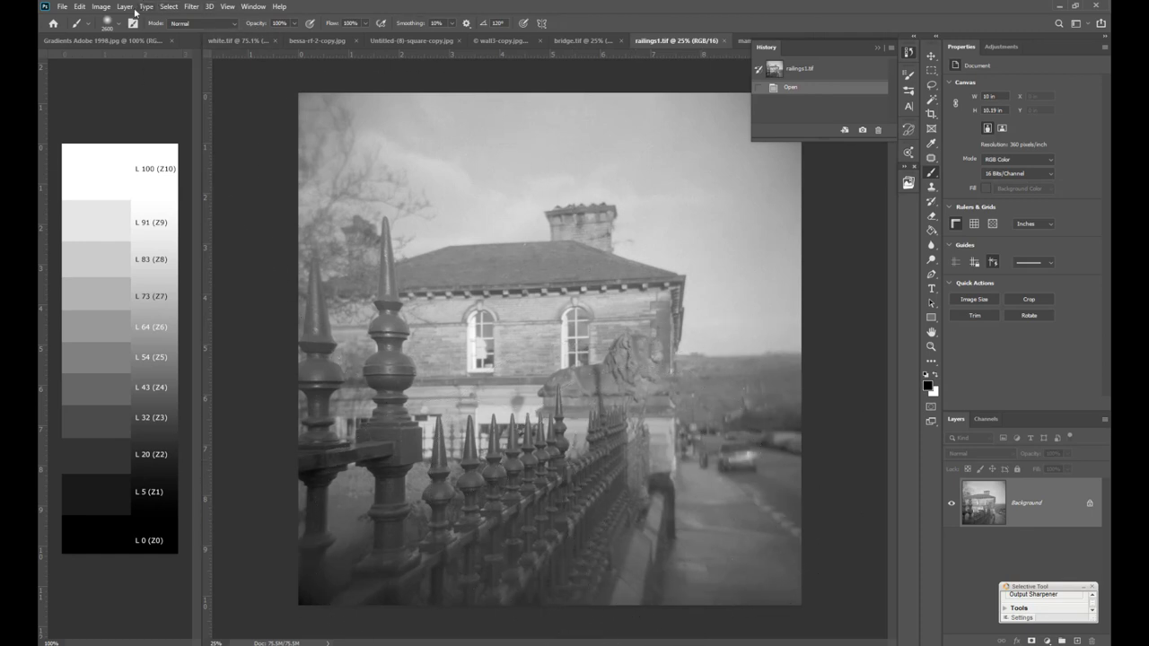
{"action": "left_click", "coordinate": [191, 7]}
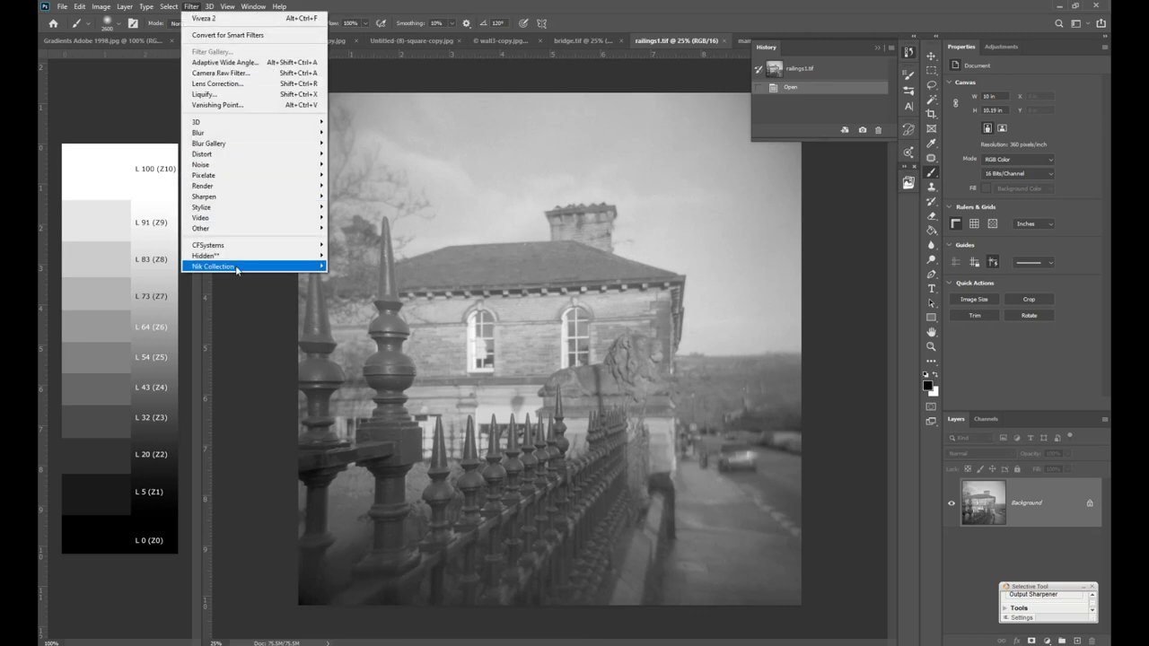
{"action": "mouse_move", "coordinate": [240, 269]}
{"action": "left_click", "coordinate": [366, 342]}
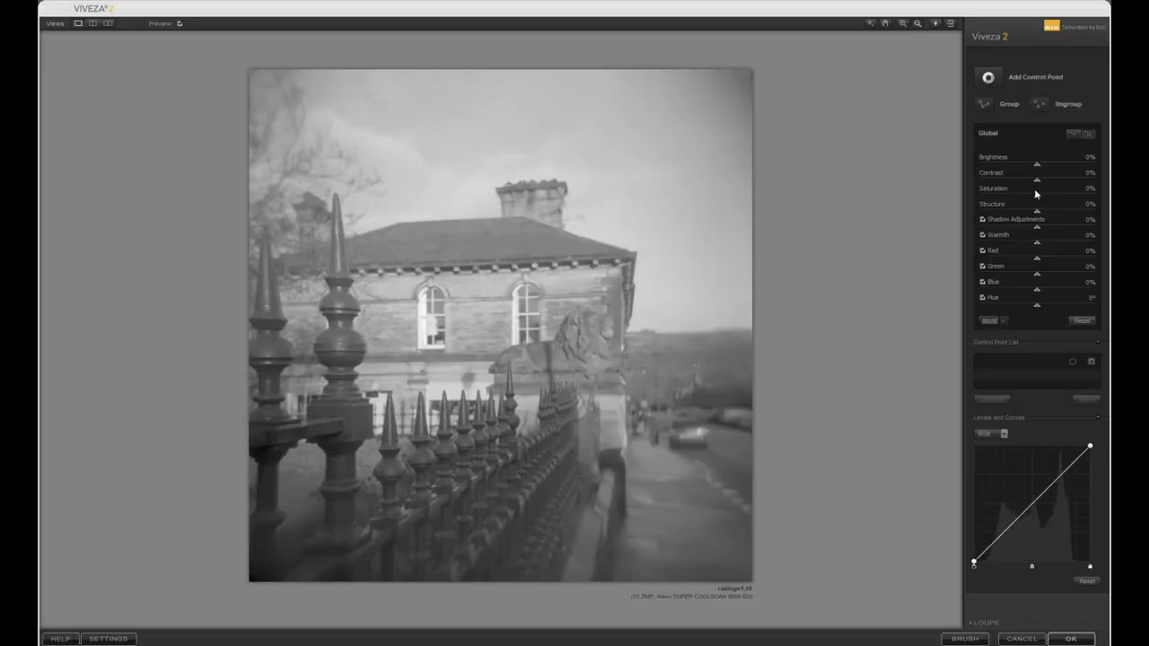
{"action": "left_click_drag", "start_coordinate": [1037, 178], "coordinate": [1069, 183]}
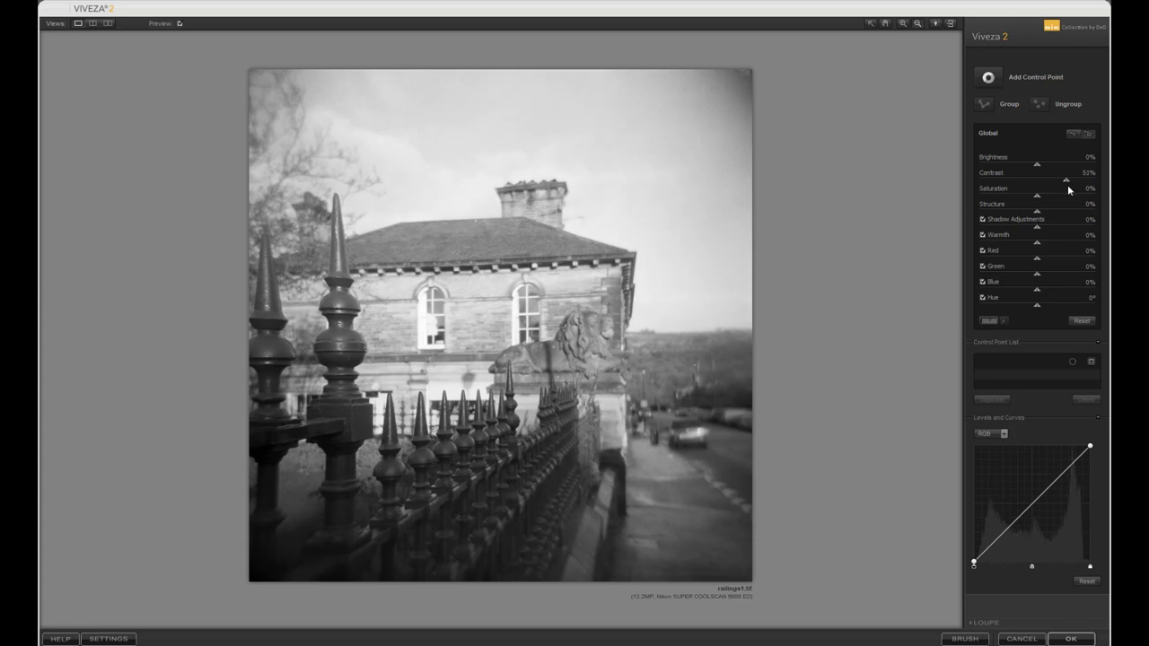
{"action": "left_click", "coordinate": [985, 635]}
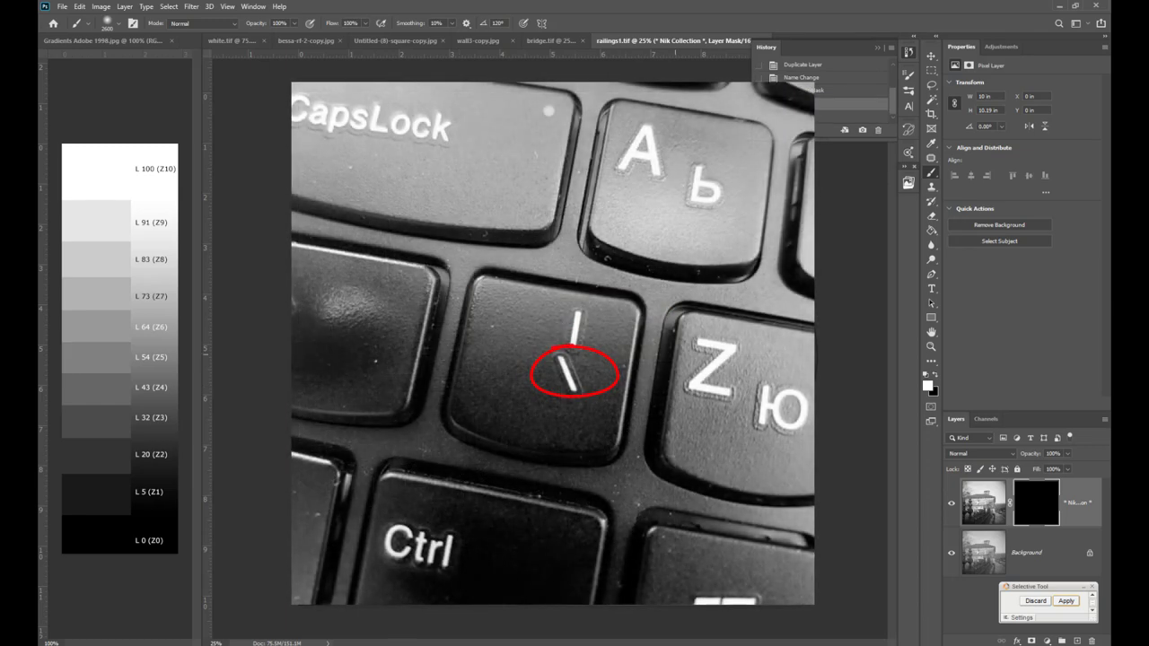
Step: Apply the Viveza 2 layer, target its mask with a smaller white brush, and show the red overlay
{"action": "key", "text": "x"}
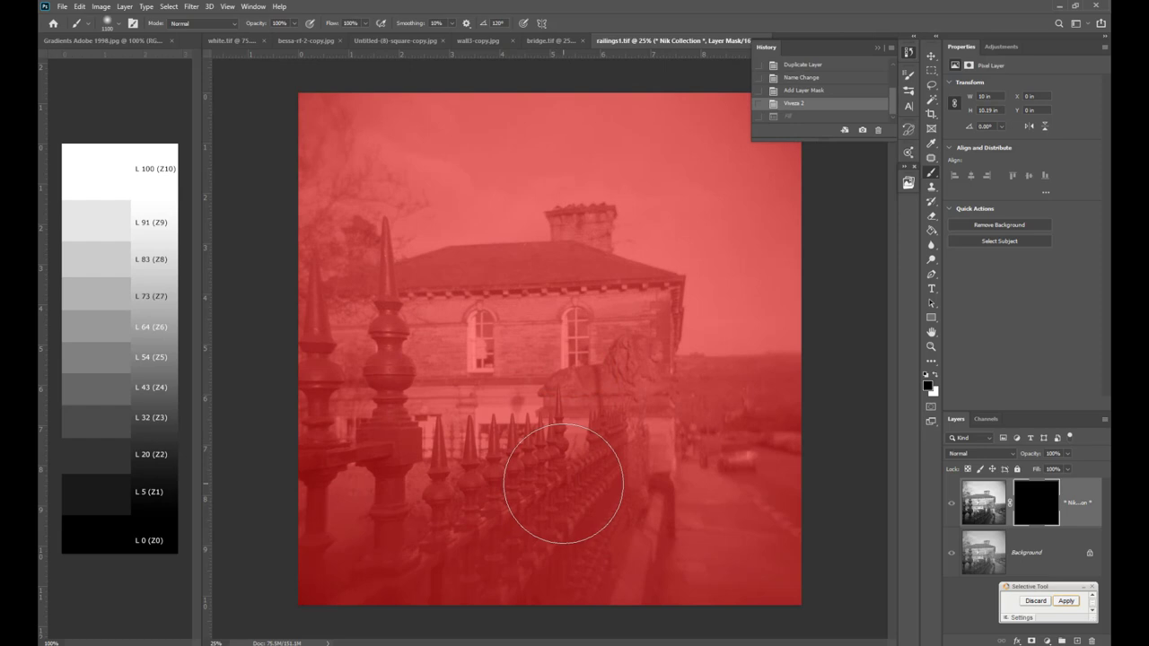
{"action": "key", "text": "bracketleft"}
{"action": "key", "text": "bracketleft"}
{"action": "key", "text": "bracketleft"}
{"action": "right_click", "coordinate": [569, 482]}
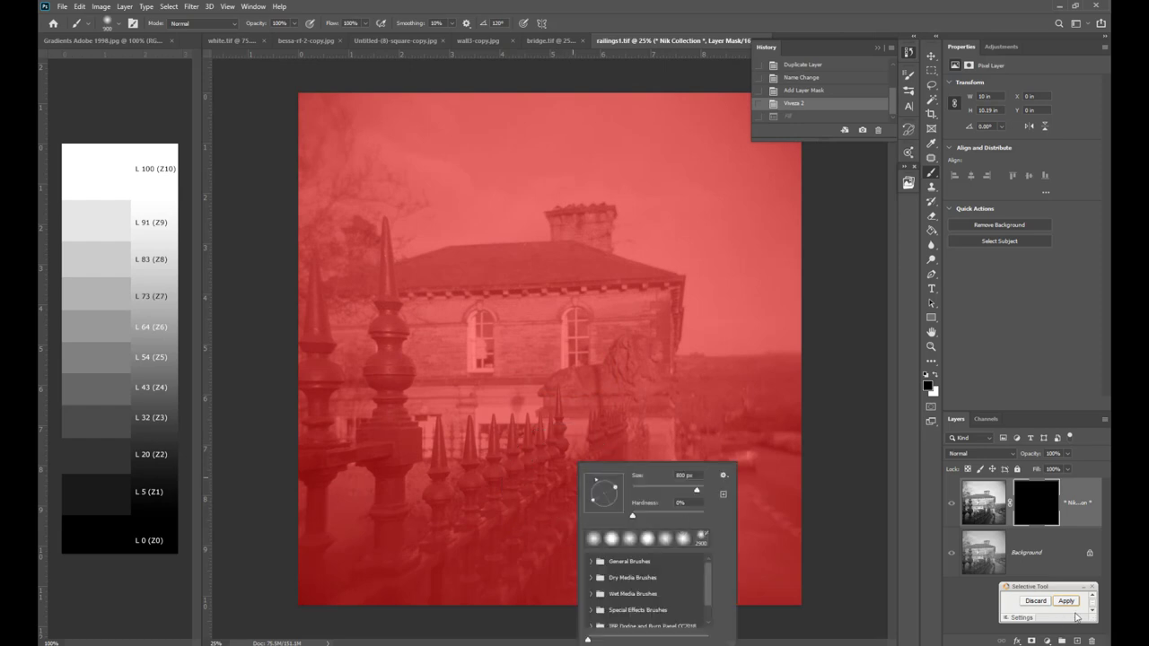
{"action": "left_click", "coordinate": [1065, 600]}
{"action": "left_click", "coordinate": [1050, 511]}
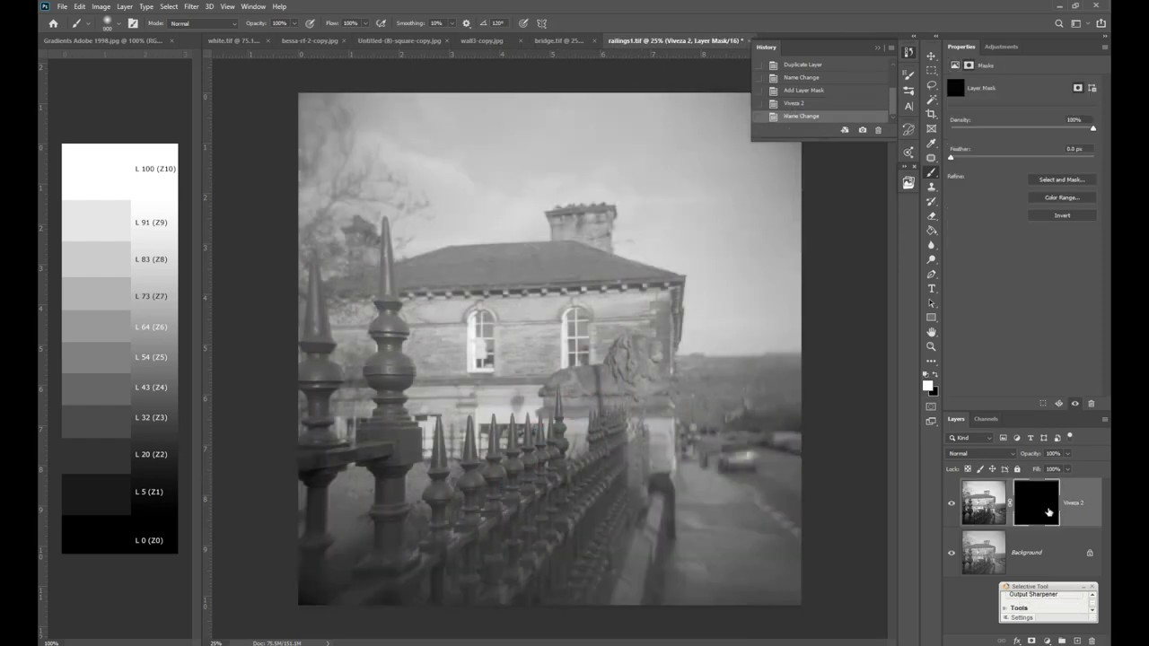
{"action": "key", "text": "backslash"}
Step: Paint the contrast in over the lower railings and the spire's shaft, crossbar and base
{"action": "mouse_move", "coordinate": [621, 482]}
{"action": "left_mouse_down"}
{"action": "mouse_move", "coordinate": [526, 507]}
{"action": "mouse_move", "coordinate": [533, 487]}
{"action": "mouse_move", "coordinate": [493, 485]}
{"action": "mouse_move", "coordinate": [565, 517]}
{"action": "mouse_move", "coordinate": [499, 554]}
{"action": "mouse_move", "coordinate": [622, 495]}
{"action": "mouse_move", "coordinate": [559, 547]}
{"action": "mouse_move", "coordinate": [365, 566]}
{"action": "mouse_move", "coordinate": [443, 600]}
{"action": "mouse_move", "coordinate": [334, 600]}
{"action": "left_mouse_up"}
{"action": "key", "text": "bracketleft"}
{"action": "key", "text": "bracketleft"}
{"action": "key", "text": "bracketleft"}
{"action": "key", "text": "bracketleft"}
{"action": "key", "text": "bracketleft"}
{"action": "key", "text": "bracketleft"}
{"action": "key", "text": "bracketleft"}
{"action": "key", "text": "bracketleft"}
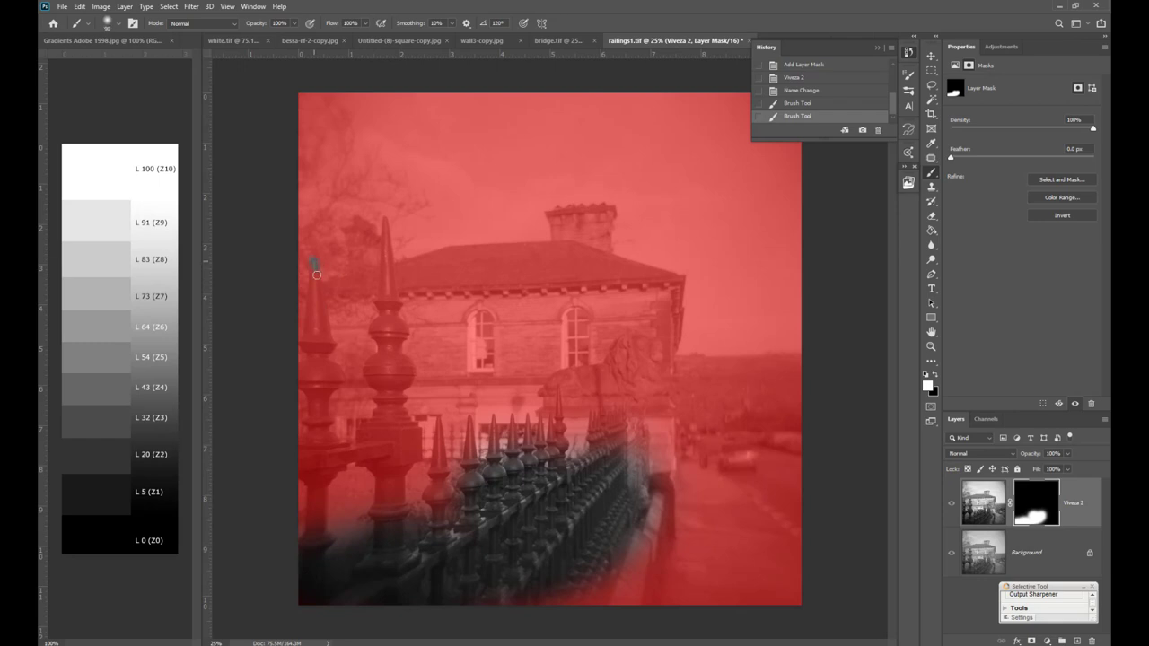
{"action": "mouse_move", "coordinate": [312, 292]}
{"action": "left_mouse_down"}
{"action": "mouse_move", "coordinate": [304, 344]}
{"action": "mouse_move", "coordinate": [319, 346]}
{"action": "mouse_move", "coordinate": [329, 338]}
{"action": "mouse_move", "coordinate": [317, 289]}
{"action": "mouse_move", "coordinate": [322, 335]}
{"action": "mouse_move", "coordinate": [306, 350]}
{"action": "mouse_move", "coordinate": [328, 348]}
{"action": "mouse_move", "coordinate": [302, 380]}
{"action": "mouse_move", "coordinate": [334, 376]}
{"action": "mouse_move", "coordinate": [315, 362]}
{"action": "mouse_move", "coordinate": [317, 432]}
{"action": "mouse_move", "coordinate": [353, 454]}
{"action": "mouse_move", "coordinate": [311, 533]}
{"action": "mouse_move", "coordinate": [308, 474]}
{"action": "left_mouse_up"}
{"action": "mouse_move", "coordinate": [384, 222]}
{"action": "left_mouse_down"}
{"action": "mouse_move", "coordinate": [385, 365]}
{"action": "mouse_move", "coordinate": [402, 378]}
{"action": "mouse_move", "coordinate": [363, 423]}
{"action": "mouse_move", "coordinate": [403, 378]}
{"action": "mouse_move", "coordinate": [400, 415]}
{"action": "mouse_move", "coordinate": [361, 460]}
{"action": "mouse_move", "coordinate": [394, 499]}
{"action": "mouse_move", "coordinate": [415, 448]}
{"action": "mouse_move", "coordinate": [388, 427]}
{"action": "mouse_move", "coordinate": [440, 445]}
{"action": "mouse_move", "coordinate": [414, 503]}
{"action": "mouse_move", "coordinate": [468, 425]}
{"action": "mouse_move", "coordinate": [465, 468]}
{"action": "mouse_move", "coordinate": [493, 421]}
{"action": "mouse_move", "coordinate": [610, 378]}
{"action": "mouse_move", "coordinate": [623, 516]}
{"action": "mouse_move", "coordinate": [506, 615]}
{"action": "mouse_move", "coordinate": [600, 378]}
{"action": "mouse_move", "coordinate": [646, 347]}
{"action": "mouse_move", "coordinate": [653, 387]}
{"action": "mouse_move", "coordinate": [624, 373]}
{"action": "mouse_move", "coordinate": [643, 401]}
{"action": "left_mouse_up"}
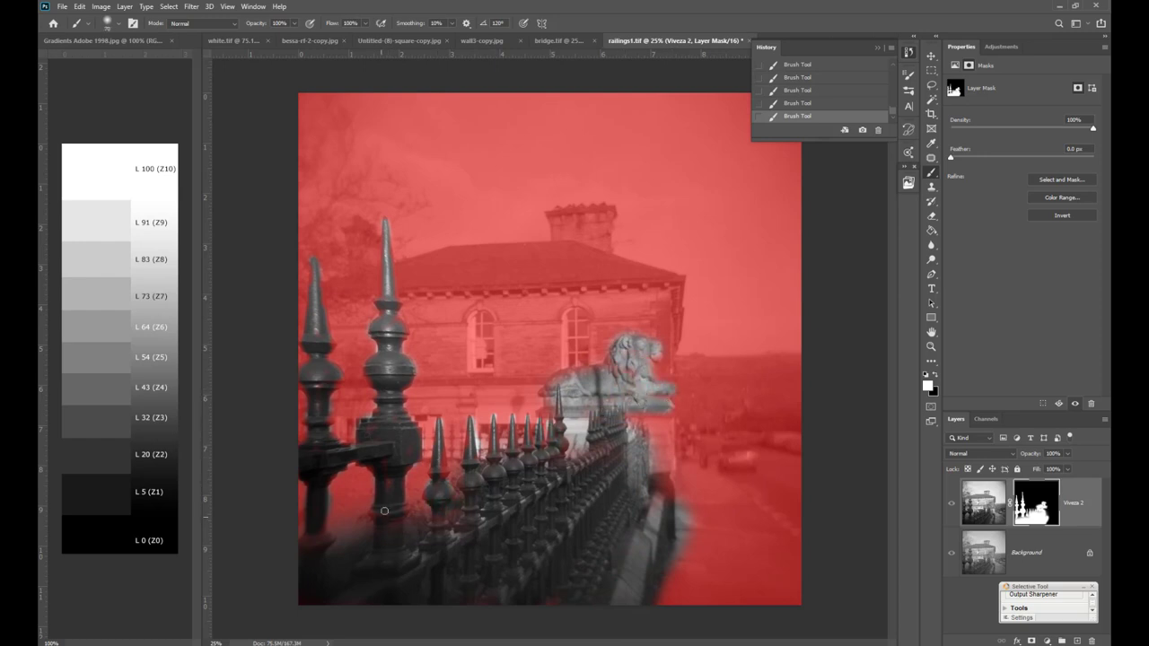
Step: Softly reveal the road at lower opacity, then paint the lion at full opacity
{"action": "left_click", "coordinate": [294, 23]}
{"action": "left_click_drag", "start_coordinate": [299, 38], "coordinate": [255, 38]}
{"action": "left_click_drag", "start_coordinate": [718, 577], "coordinate": [745, 565]}
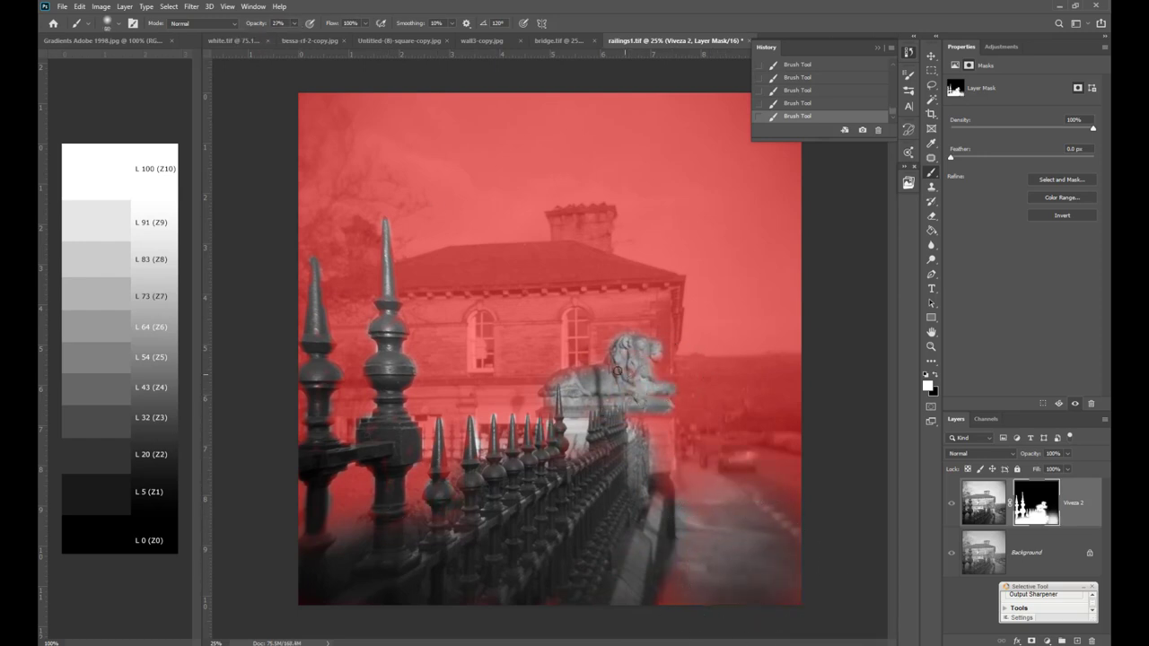
{"action": "left_click", "coordinate": [294, 22]}
{"action": "left_click_drag", "start_coordinate": [296, 37], "coordinate": [339, 38]}
{"action": "mouse_move", "coordinate": [597, 368]}
{"action": "left_mouse_down"}
{"action": "mouse_move", "coordinate": [556, 377]}
{"action": "mouse_move", "coordinate": [652, 416]}
{"action": "left_mouse_up"}
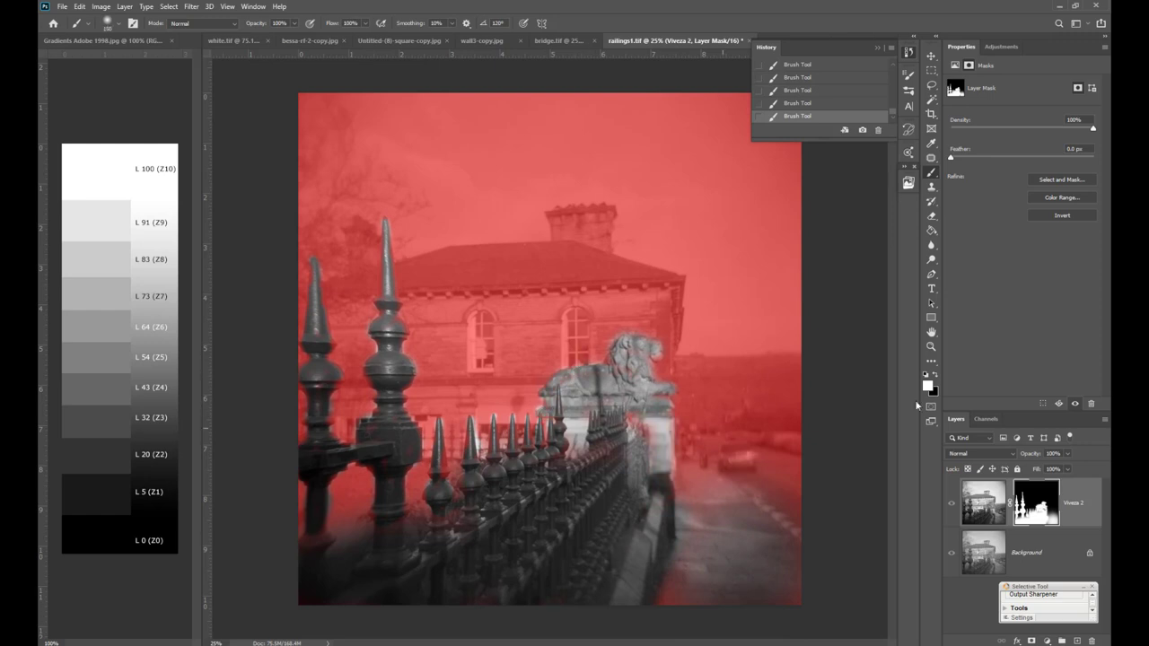
Step: Hide the mask overlay and toggle the Viveza 2 layer on and off to compare
{"action": "key", "text": "backslash"}
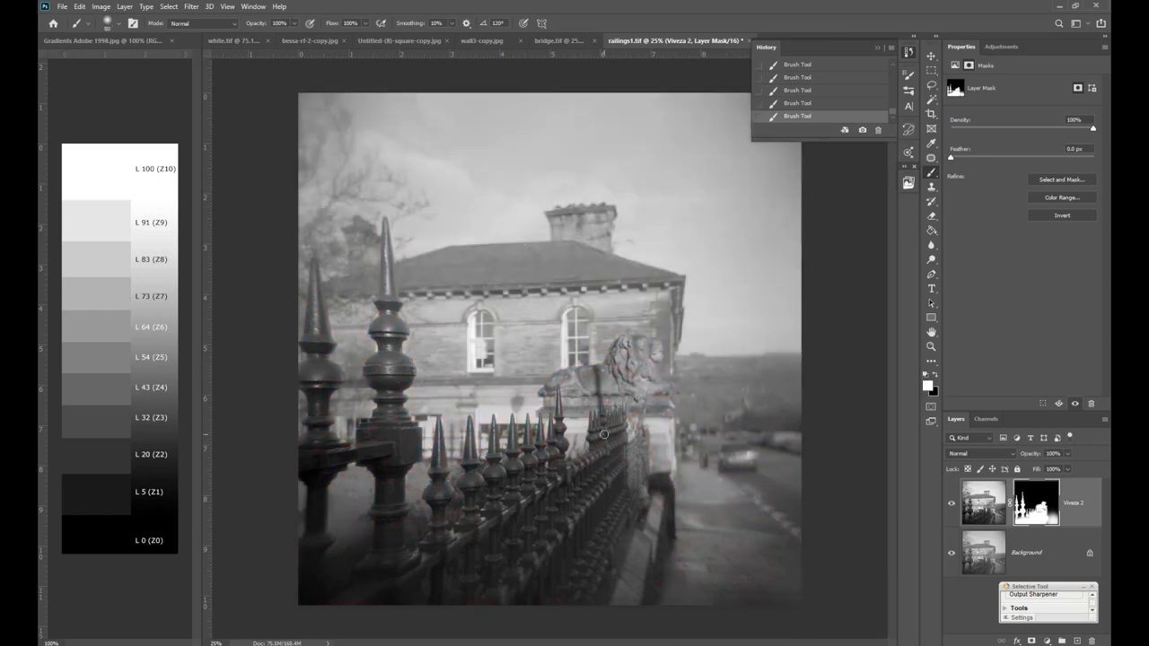
{"action": "left_click", "coordinate": [952, 504]}
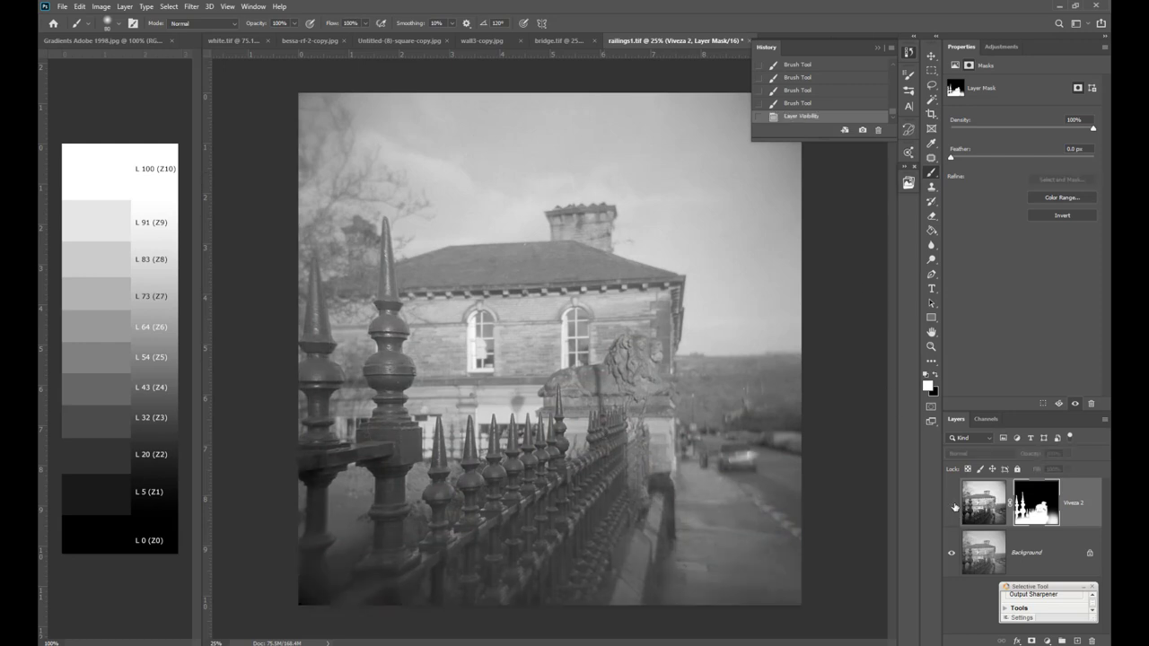
{"action": "left_click", "coordinate": [953, 505]}
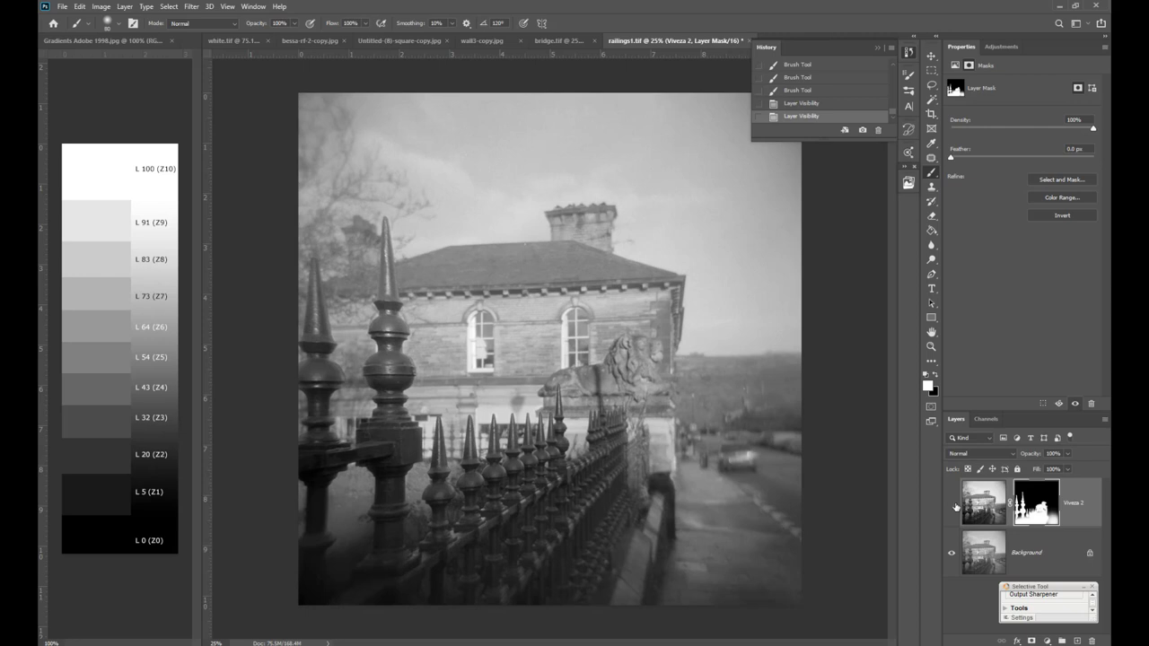
{"action": "left_click", "coordinate": [953, 505]}
{"action": "left_click", "coordinate": [953, 506]}
{"action": "left_click", "coordinate": [952, 504]}
{"action": "left_click", "coordinate": [953, 504]}
{"action": "left_click", "coordinate": [953, 505]}
{"action": "left_click", "coordinate": [953, 504]}
Step: Softly paint contrast into the upper sky with a huge brush at about a third opacity, then switch to mamiya low 15.tif
{"action": "left_click", "coordinate": [878, 47]}
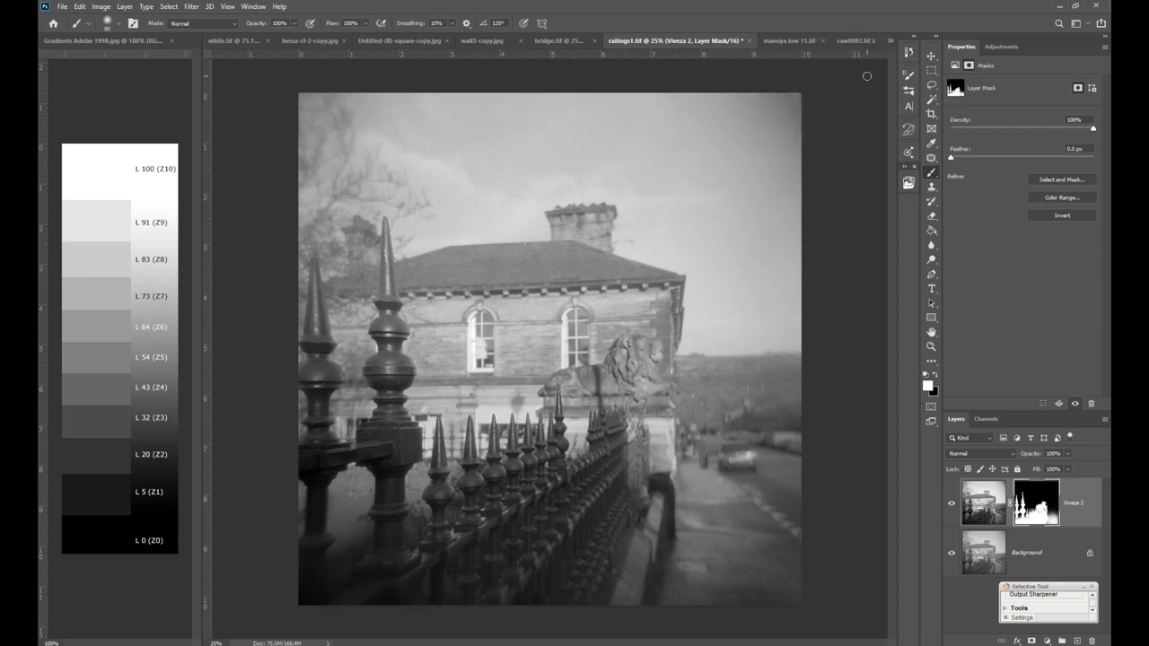
{"action": "left_click_drag", "start_coordinate": [297, 27], "coordinate": [259, 41]}
{"action": "key", "text": "bracketright"}
{"action": "key", "text": "bracketright"}
{"action": "key", "text": "bracketright"}
{"action": "key", "text": "bracketright"}
{"action": "key", "text": "bracketright"}
{"action": "key", "text": "bracketright"}
{"action": "key", "text": "bracketright"}
{"action": "key", "text": "bracketright"}
{"action": "key", "text": "bracketright"}
{"action": "key", "text": "bracketright"}
{"action": "key", "text": "bracketright"}
{"action": "key", "text": "bracketright"}
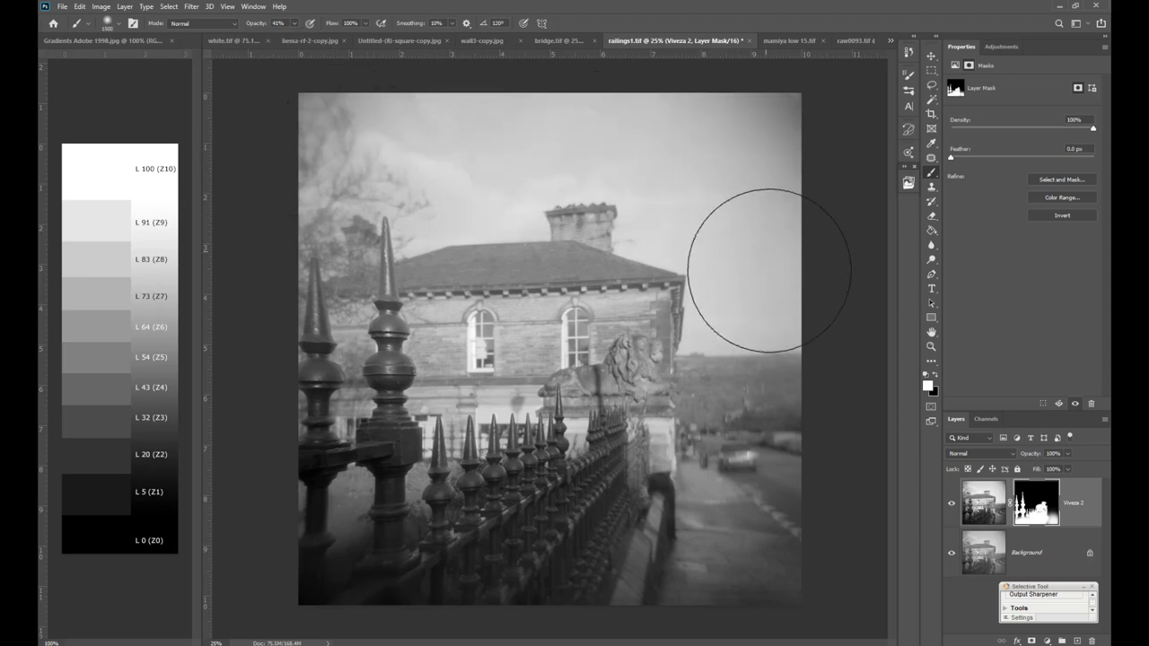
{"action": "mouse_move", "coordinate": [767, 272]}
{"action": "left_mouse_down"}
{"action": "mouse_move", "coordinate": [758, 157]}
{"action": "mouse_move", "coordinate": [719, 121]}
{"action": "mouse_move", "coordinate": [690, 116]}
{"action": "left_mouse_up"}
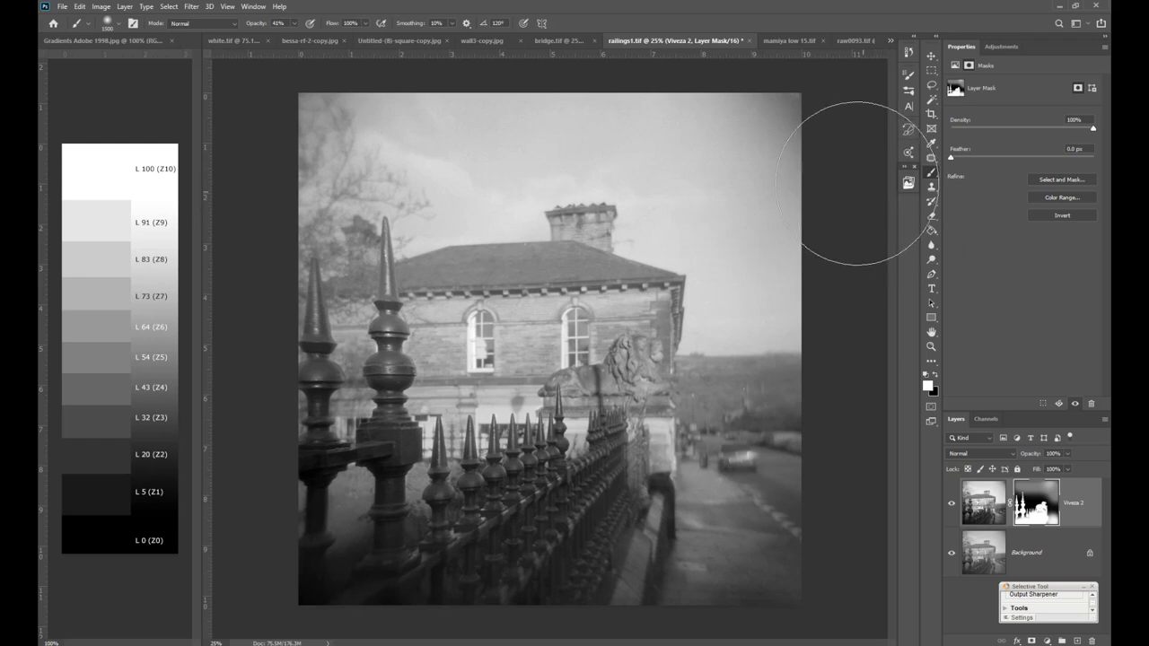
{"action": "left_click", "coordinate": [793, 40]}
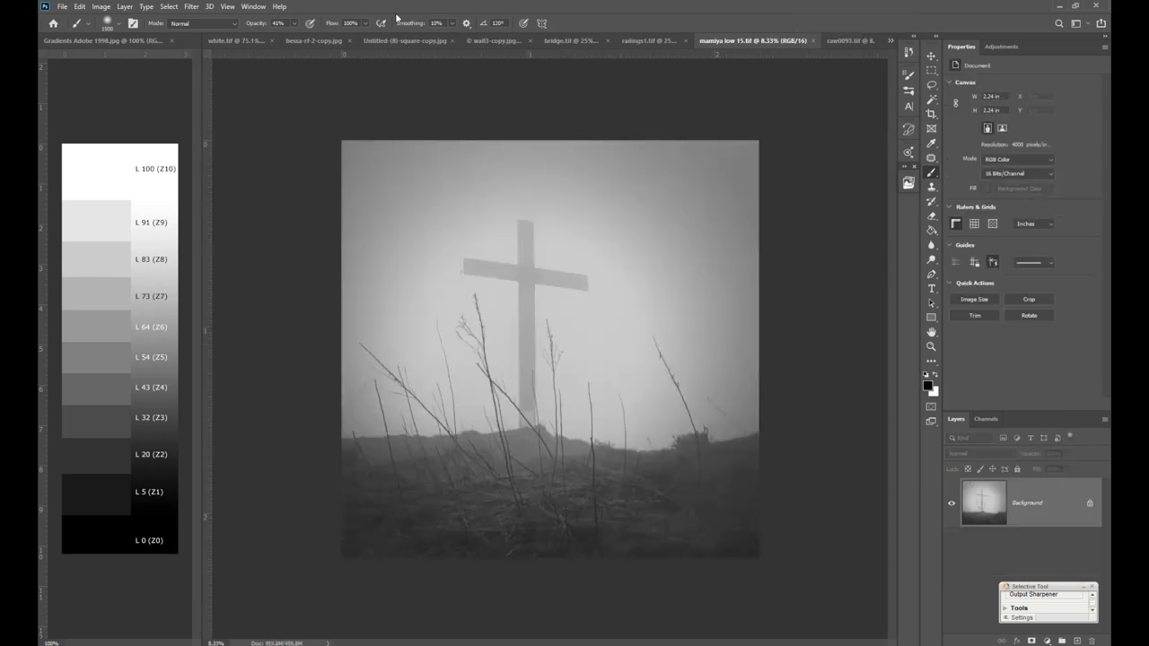
Step: Run Viveza 2 on mamiya low 15.tif with global contrast raised to 40%, returning as a masked layer
{"action": "left_click", "coordinate": [192, 7]}
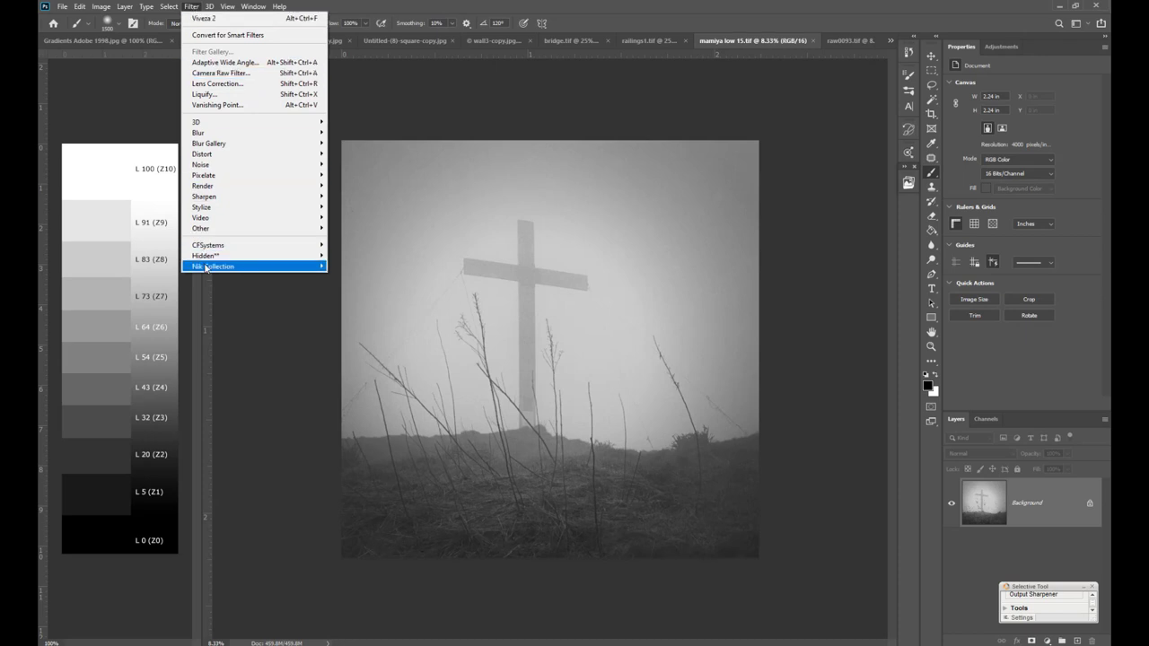
{"action": "mouse_move", "coordinate": [206, 266]}
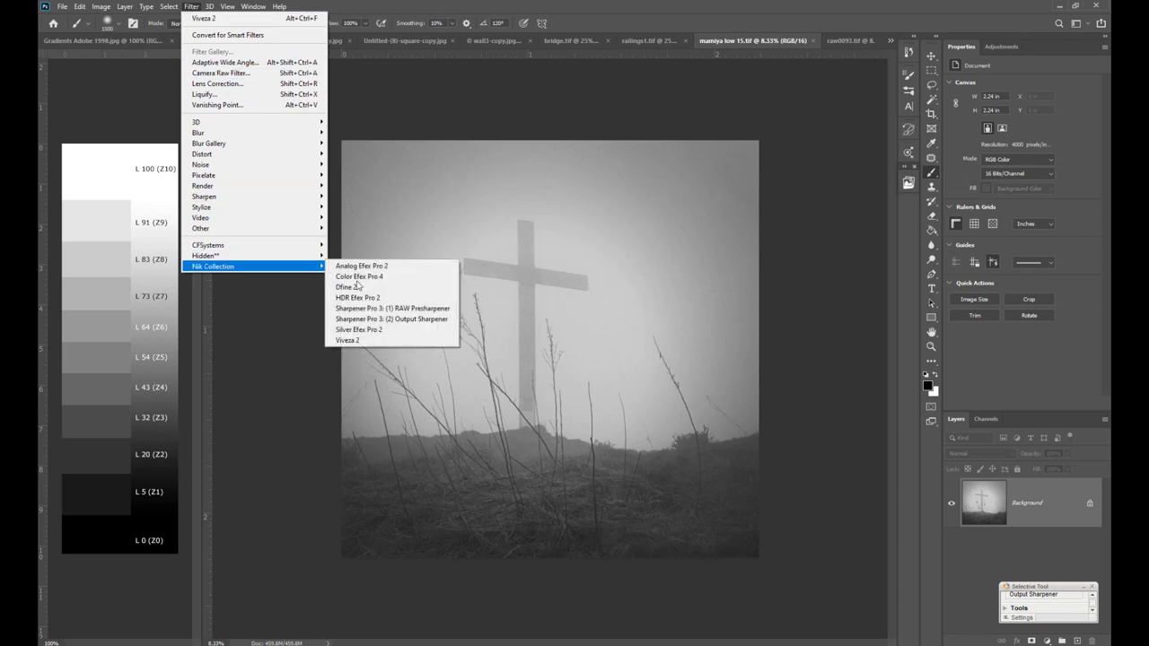
{"action": "left_click", "coordinate": [353, 341]}
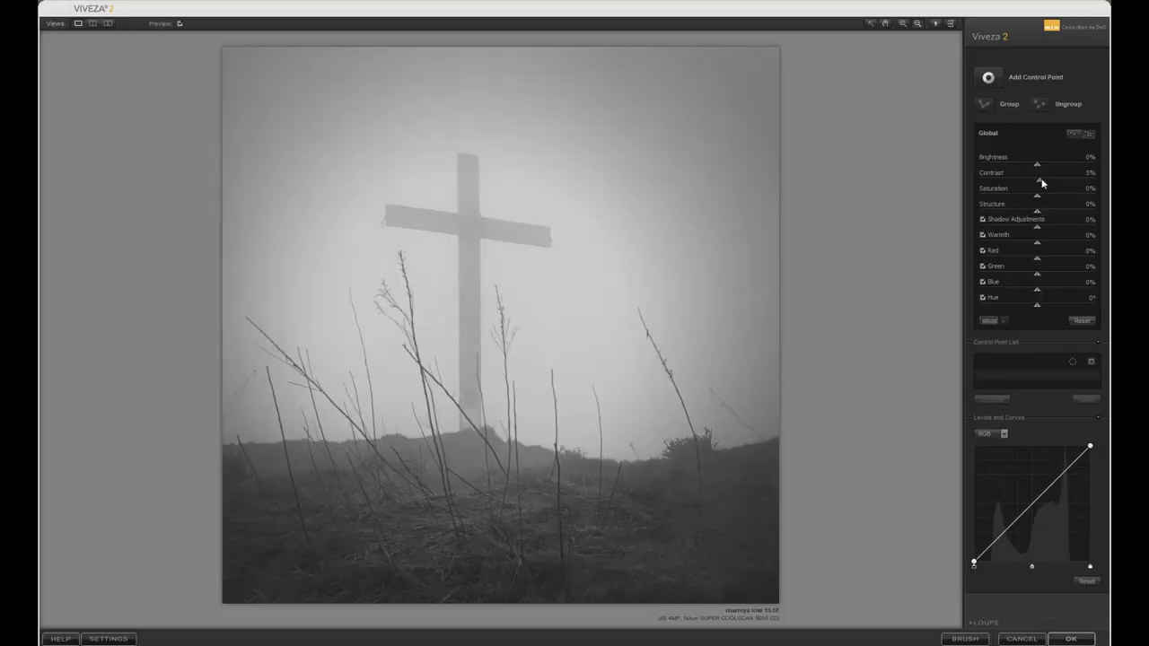
{"action": "left_click_drag", "start_coordinate": [1044, 183], "coordinate": [1061, 184]}
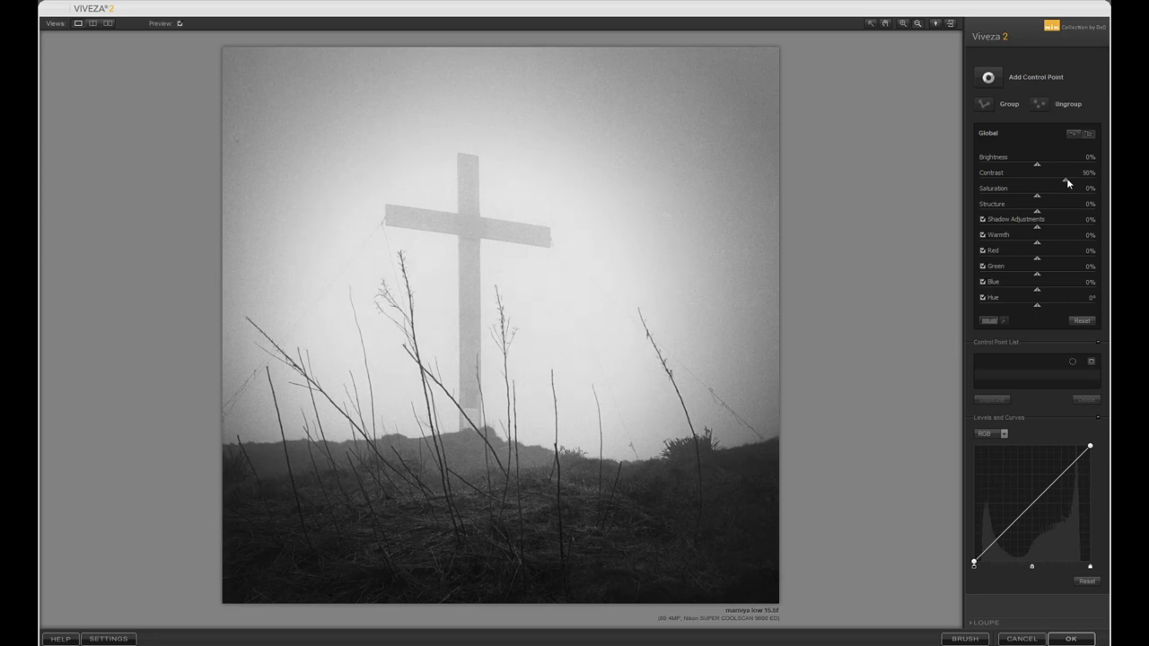
{"action": "left_click", "coordinate": [965, 638]}
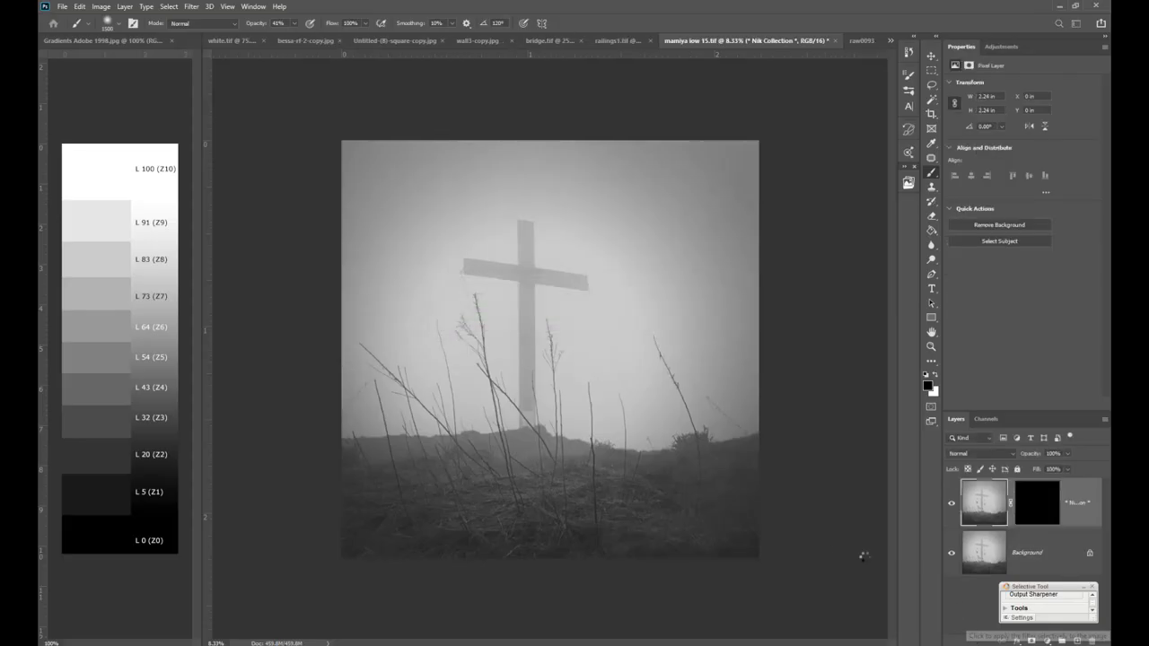
Step: Apply the Viveza 2 layer and paint the contrast across the grassy foreground at 100% opacity
{"action": "left_click", "coordinate": [1066, 601]}
{"action": "left_click", "coordinate": [1047, 516]}
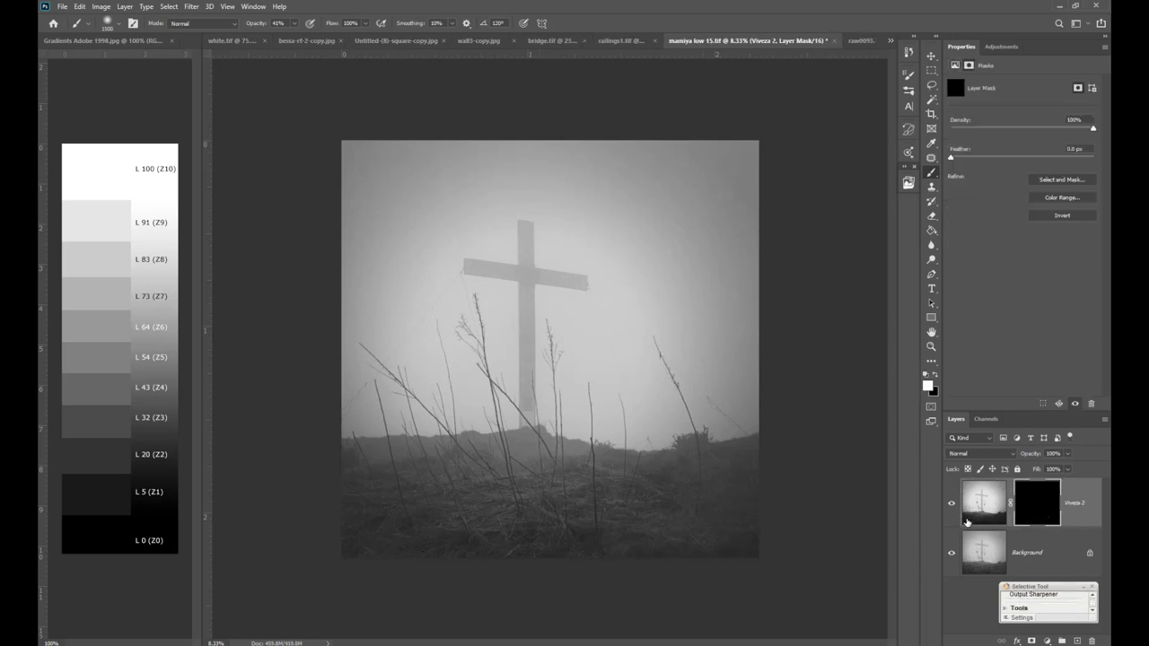
{"action": "key", "text": "bracketright"}
{"action": "key", "text": "bracketright"}
{"action": "key", "text": "bracketright"}
{"action": "key", "text": "bracketright"}
{"action": "key", "text": "bracketright"}
{"action": "key", "text": "bracketright"}
{"action": "key", "text": "bracketright"}
{"action": "key", "text": "bracketright"}
{"action": "key", "text": "bracketright"}
{"action": "left_click", "coordinate": [294, 23]}
{"action": "left_click_drag", "start_coordinate": [294, 40], "coordinate": [334, 47]}
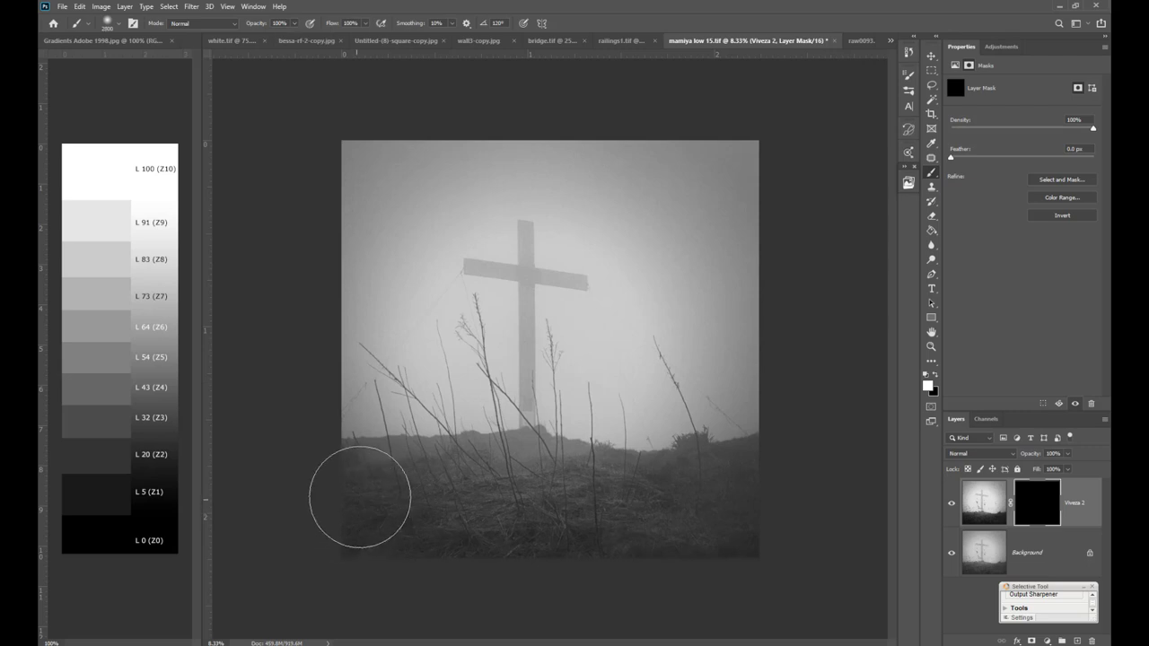
{"action": "mouse_move", "coordinate": [361, 494]}
{"action": "left_mouse_down"}
{"action": "mouse_move", "coordinate": [472, 481]}
{"action": "mouse_move", "coordinate": [521, 500]}
{"action": "mouse_move", "coordinate": [773, 517]}
{"action": "left_mouse_up"}
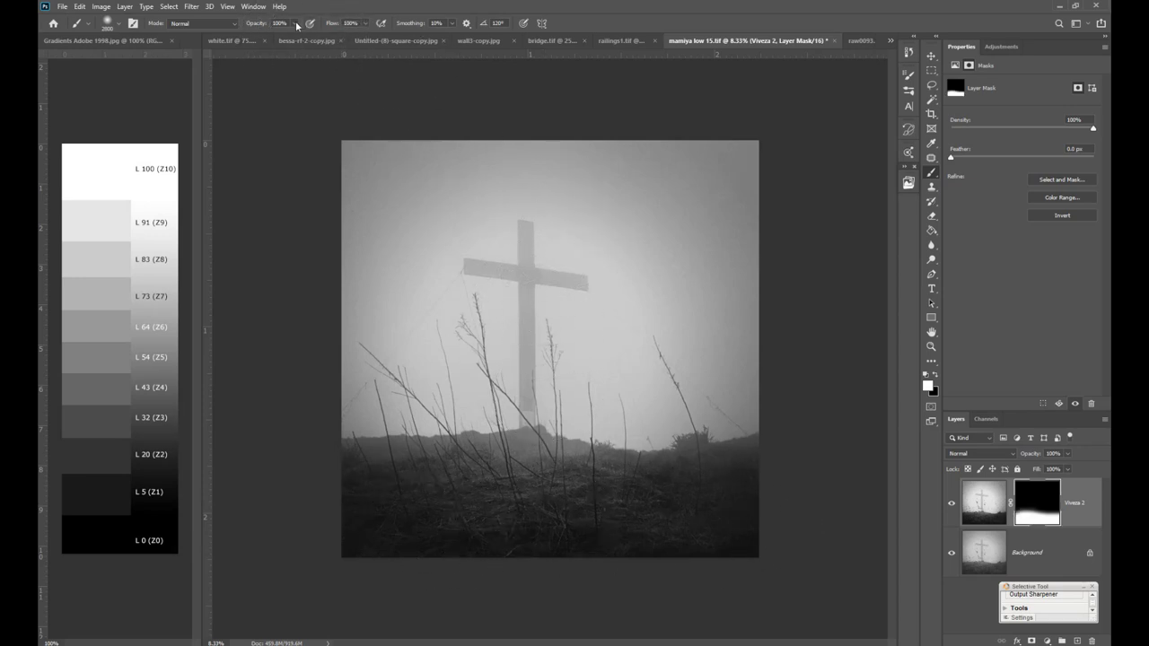
Step: Lower brush opacity and set a huge soft brush, 5000 px with 0% hardness
{"action": "left_click_drag", "start_coordinate": [297, 24], "coordinate": [263, 50]}
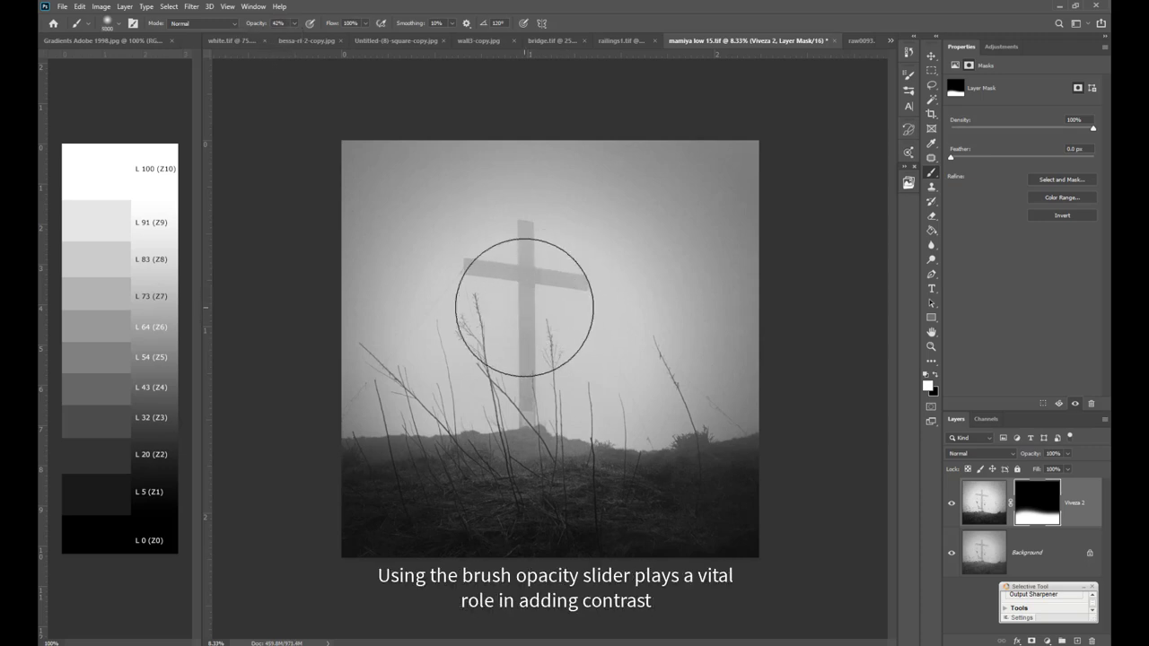
{"action": "key", "text": "bracketright"}
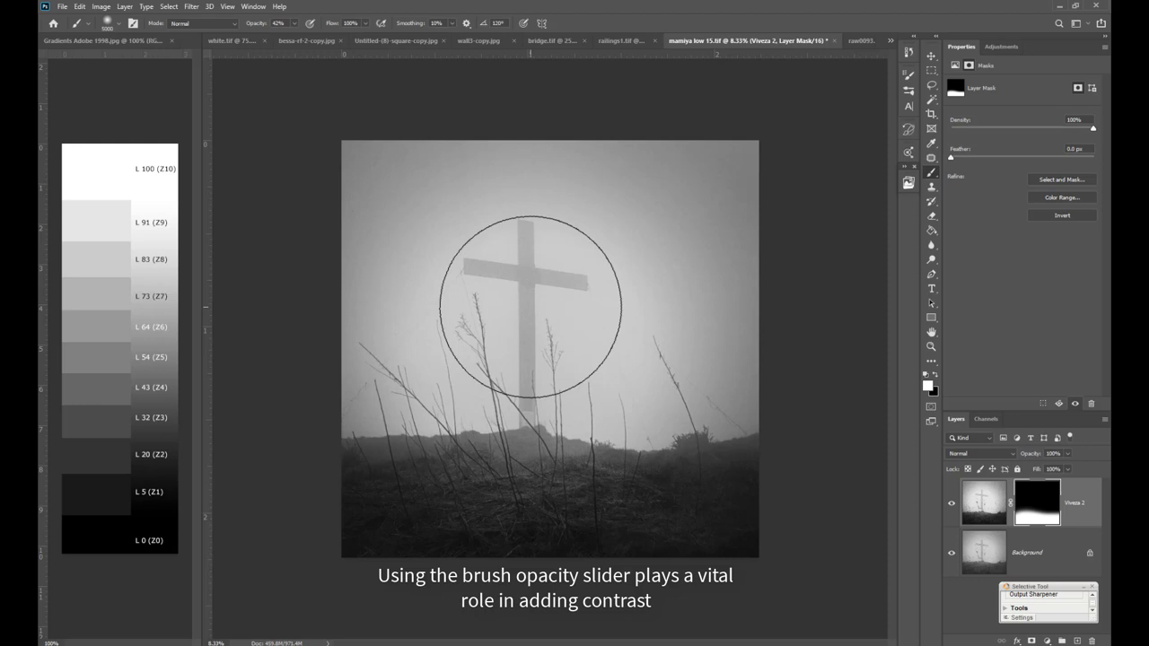
{"action": "right_click", "coordinate": [537, 297]}
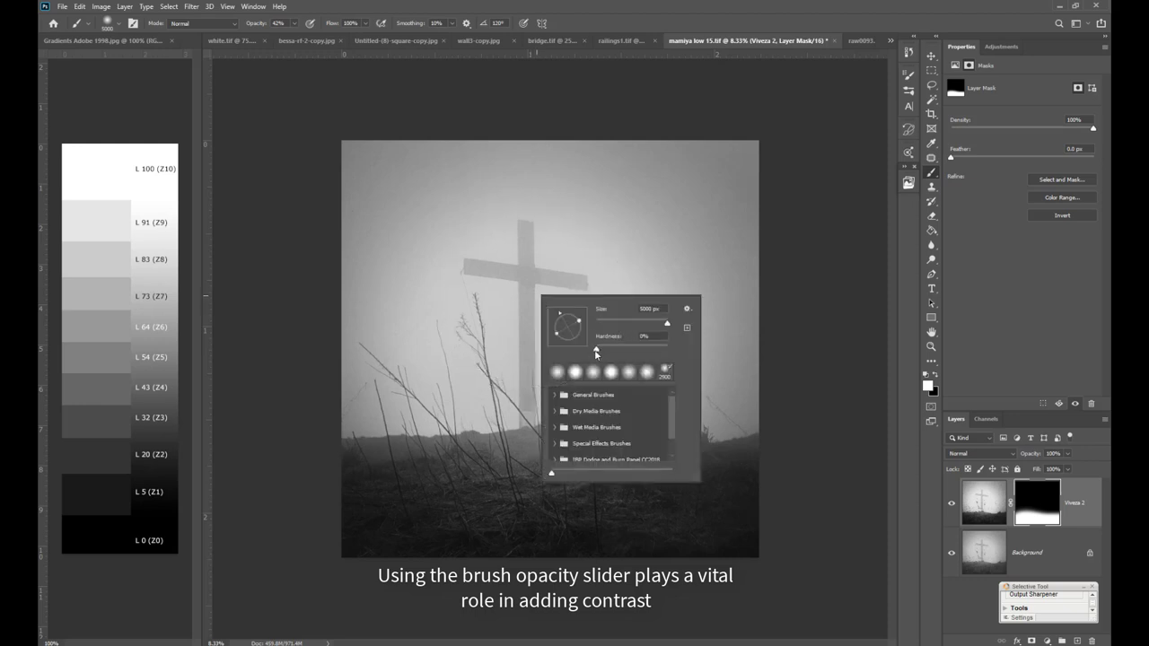
{"action": "left_click", "coordinate": [874, 350]}
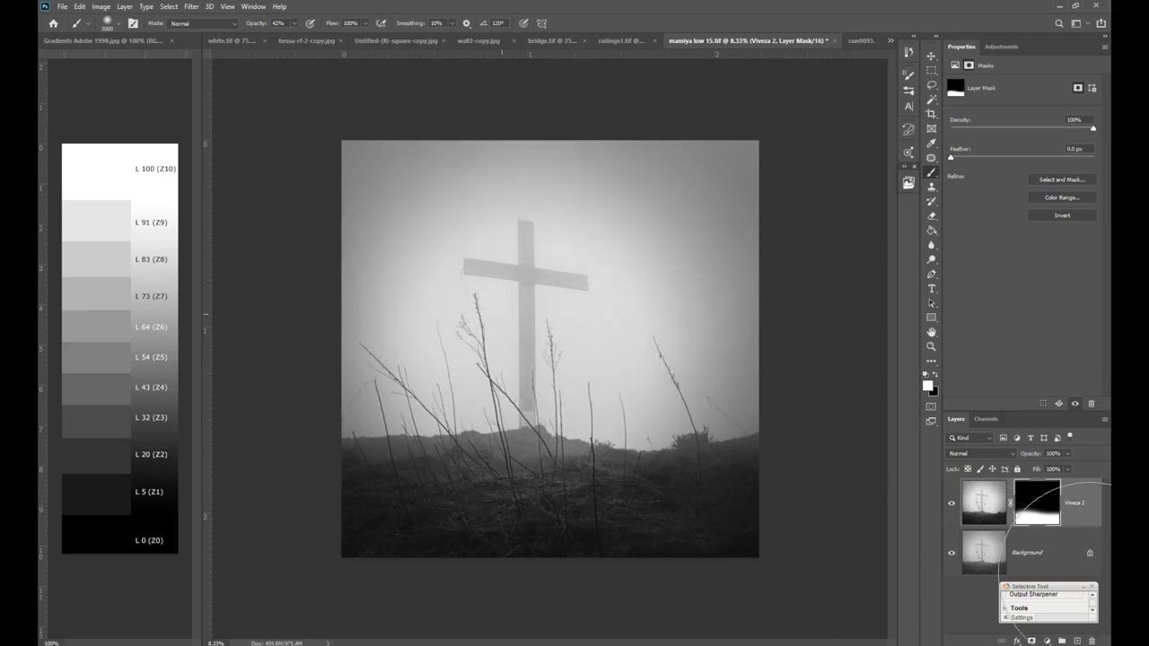
{"action": "left_click", "coordinate": [953, 506]}
{"action": "left_click", "coordinate": [952, 507]}
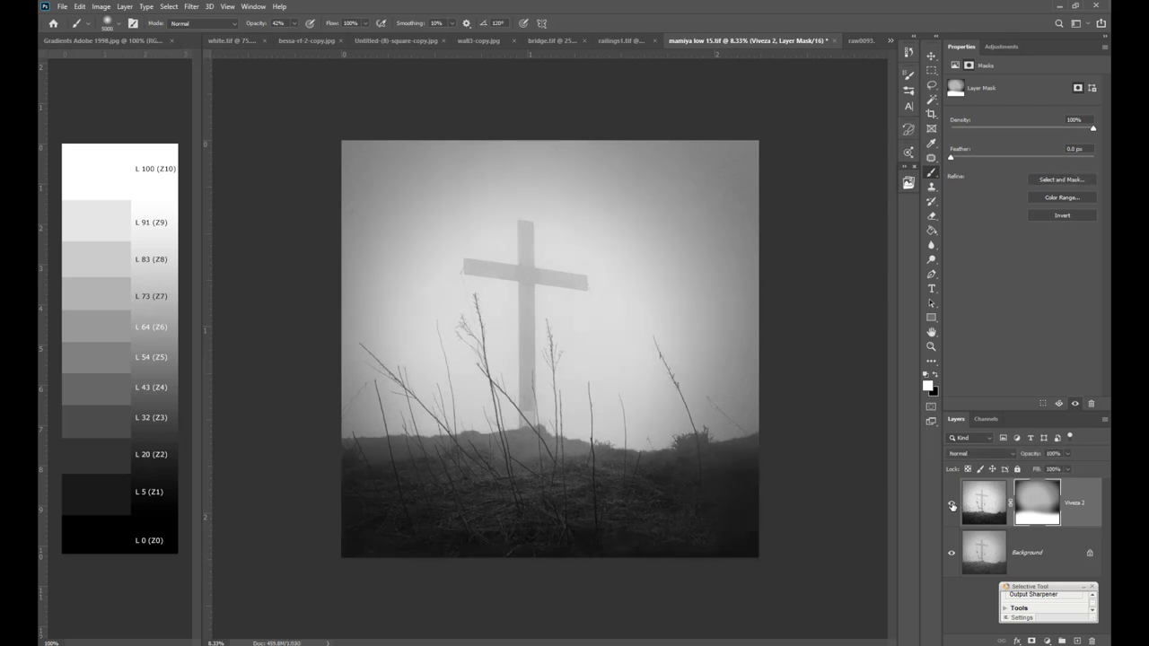
{"action": "left_click", "coordinate": [952, 505]}
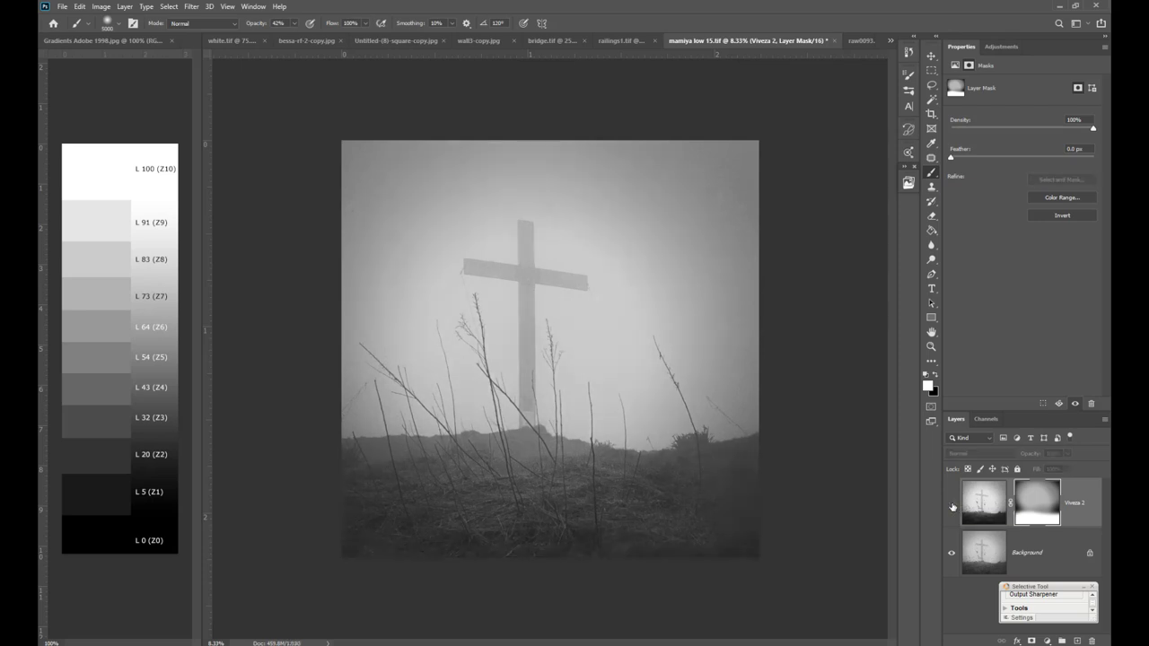
{"action": "left_click", "coordinate": [952, 506]}
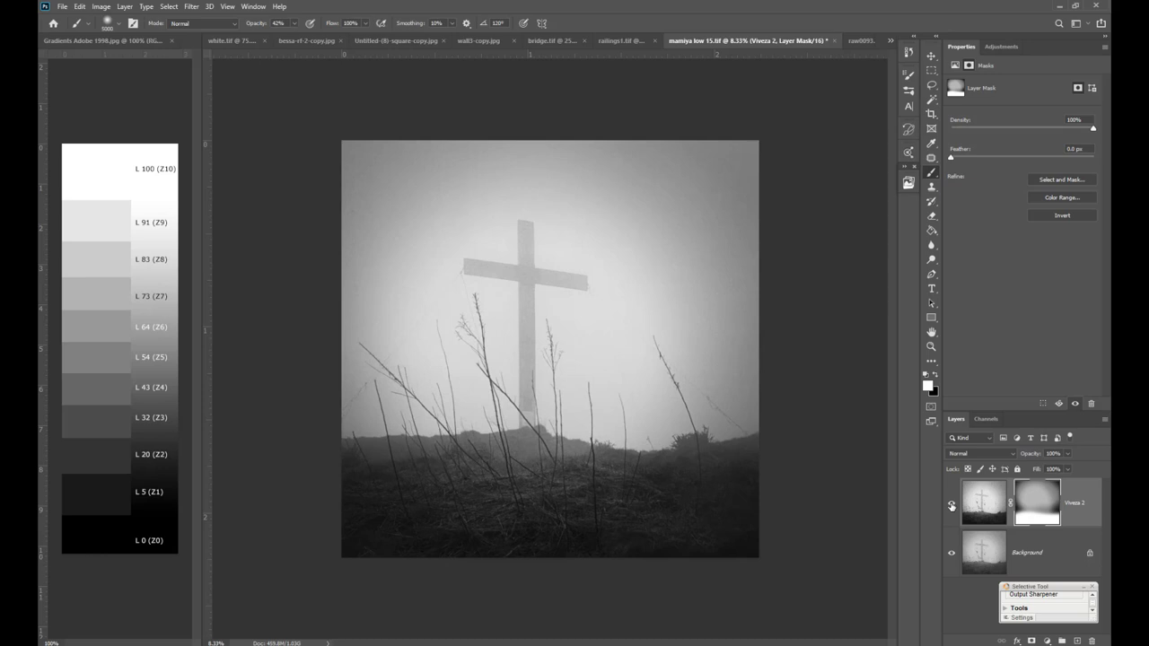
{"action": "left_click", "coordinate": [952, 505]}
{"action": "left_click", "coordinate": [951, 506]}
Step: On raw0093.tif, run Viveza 2 with overall contrast raised to 41% and accept
{"action": "left_click", "coordinate": [860, 40]}
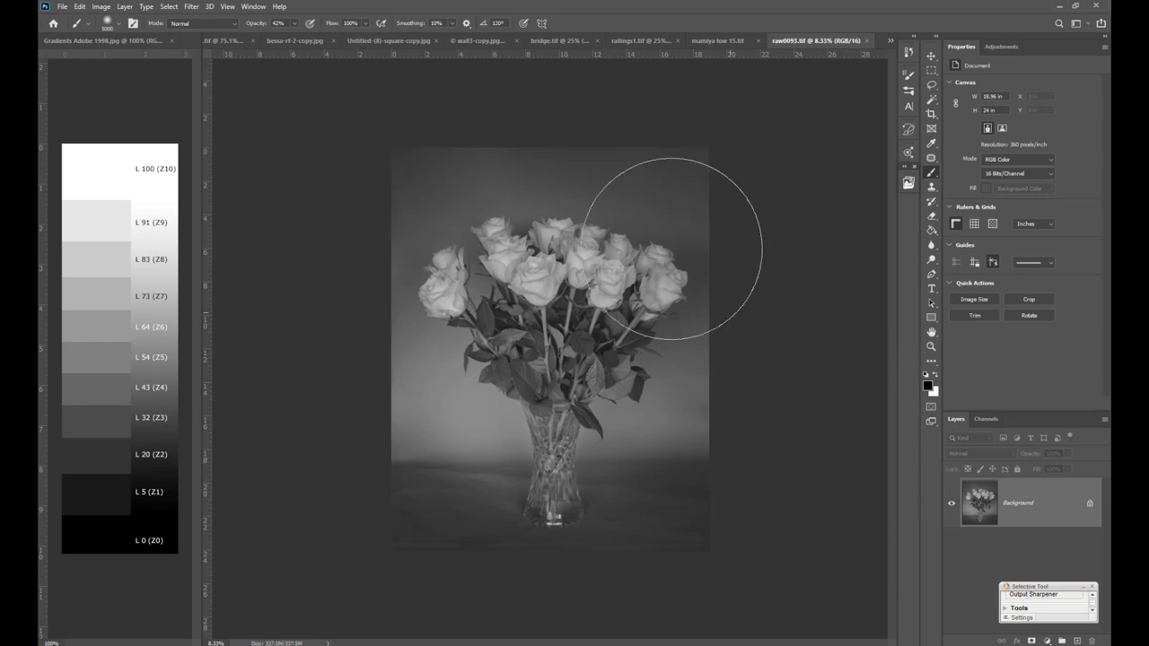
{"action": "left_click", "coordinate": [191, 7]}
{"action": "mouse_move", "coordinate": [248, 267]}
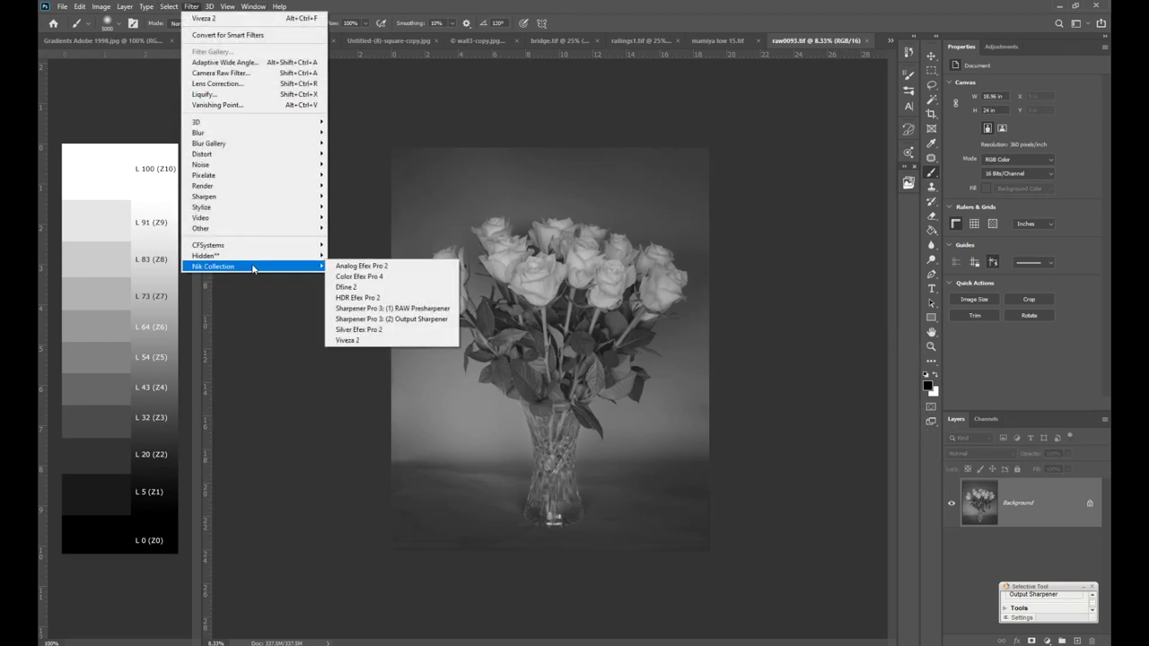
{"action": "left_click", "coordinate": [359, 340]}
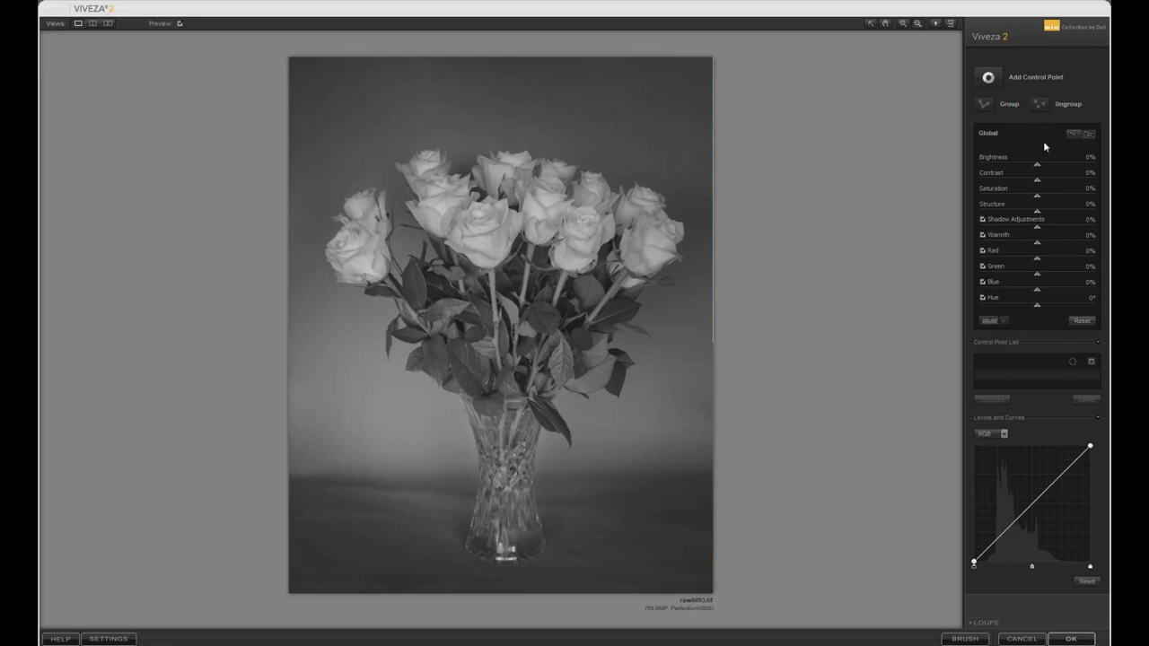
{"action": "left_click_drag", "start_coordinate": [1041, 182], "coordinate": [1065, 181]}
{"action": "left_click", "coordinate": [960, 639]}
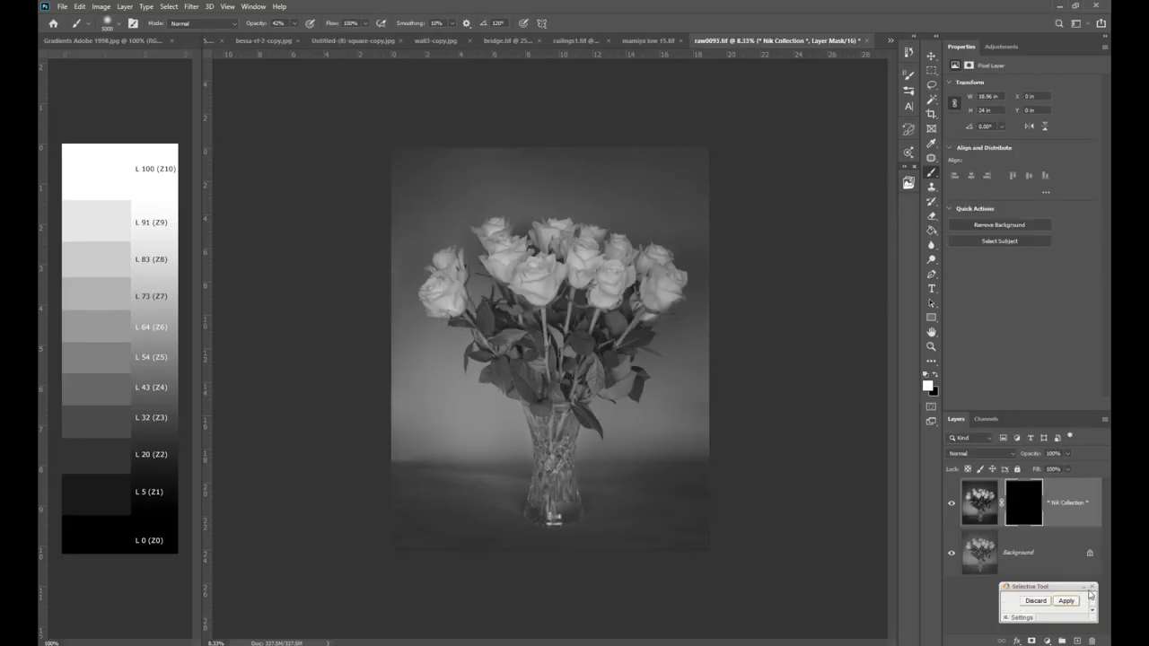
Step: Apply the Viveza 2 layer and paint its contrast onto the top roses with a smaller brush
{"action": "left_click", "coordinate": [1066, 600]}
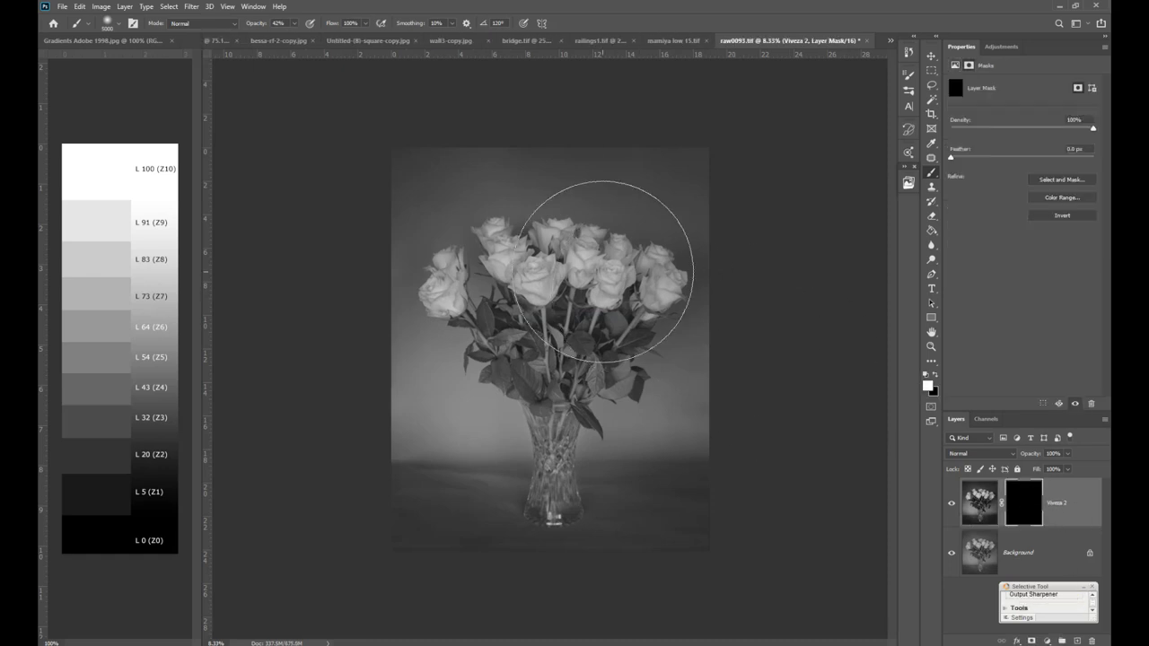
{"action": "key", "text": "bracketleft"}
{"action": "key", "text": "bracketleft"}
{"action": "key", "text": "bracketleft"}
{"action": "key", "text": "bracketleft"}
{"action": "key", "text": "bracketleft"}
{"action": "key", "text": "bracketleft"}
{"action": "key", "text": "bracketleft"}
{"action": "key", "text": "bracketleft"}
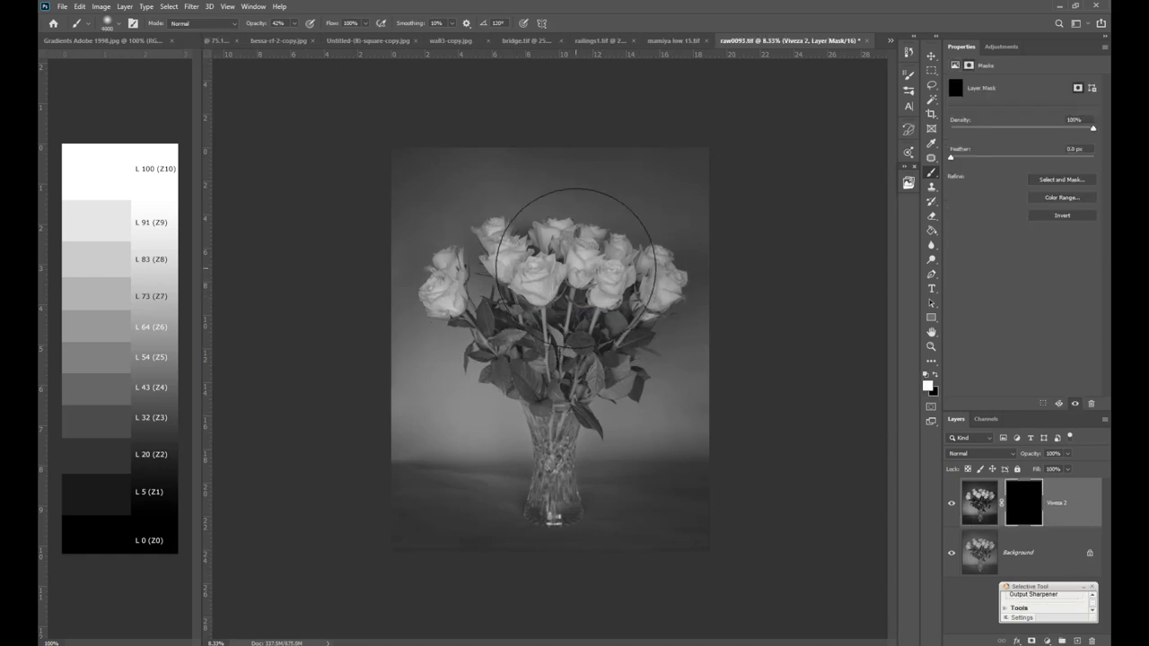
{"action": "mouse_move", "coordinate": [543, 265]}
{"action": "left_mouse_down"}
{"action": "mouse_move", "coordinate": [657, 288]}
{"action": "mouse_move", "coordinate": [589, 259]}
{"action": "mouse_move", "coordinate": [449, 273]}
{"action": "left_mouse_up"}
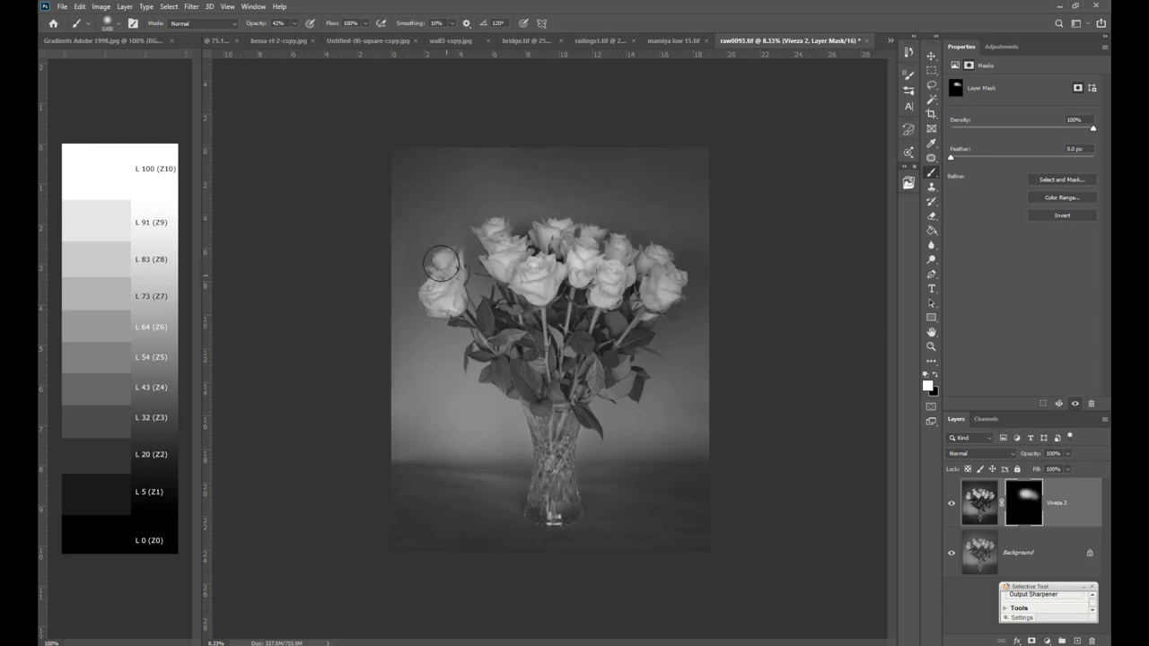
Step: Set the brush to 100% opacity and size 700, then show the mask as a red overlay
{"action": "left_click", "coordinate": [294, 25]}
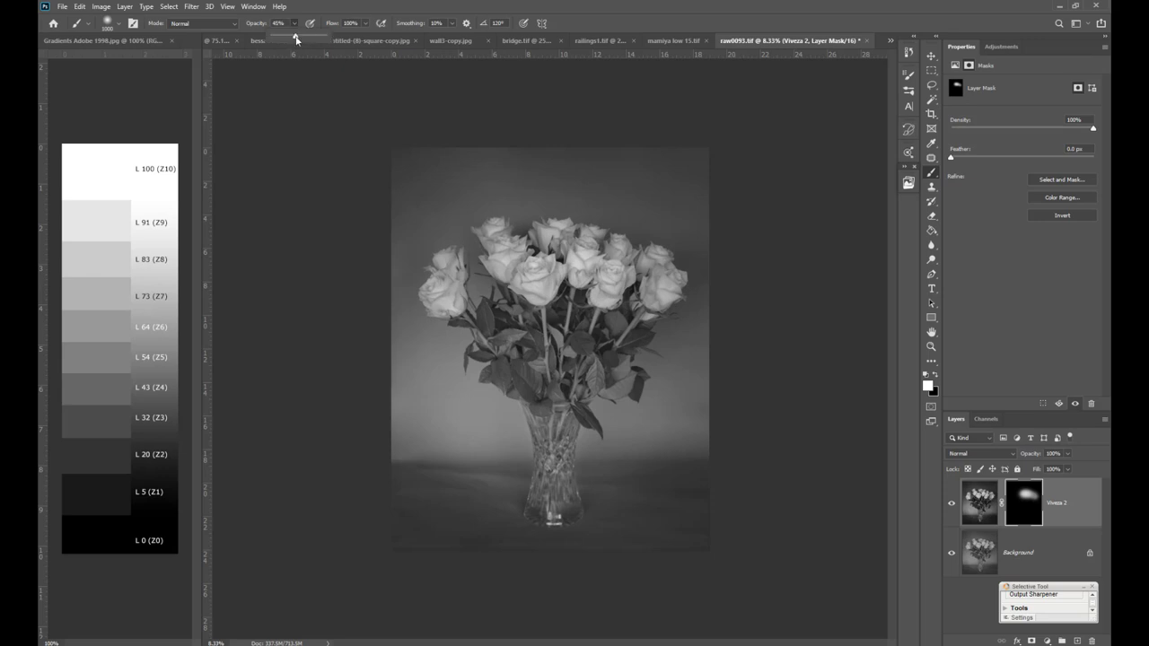
{"action": "mouse_move", "coordinate": [296, 40]}
{"action": "left_mouse_down"}
{"action": "mouse_move", "coordinate": [518, 208]}
{"action": "mouse_move", "coordinate": [556, 260]}
{"action": "mouse_move", "coordinate": [558, 242]}
{"action": "mouse_move", "coordinate": [496, 237]}
{"action": "left_mouse_up"}
{"action": "key", "text": "bracketleft"}
{"action": "key", "text": "bracketleft"}
{"action": "key", "text": "bracketleft"}
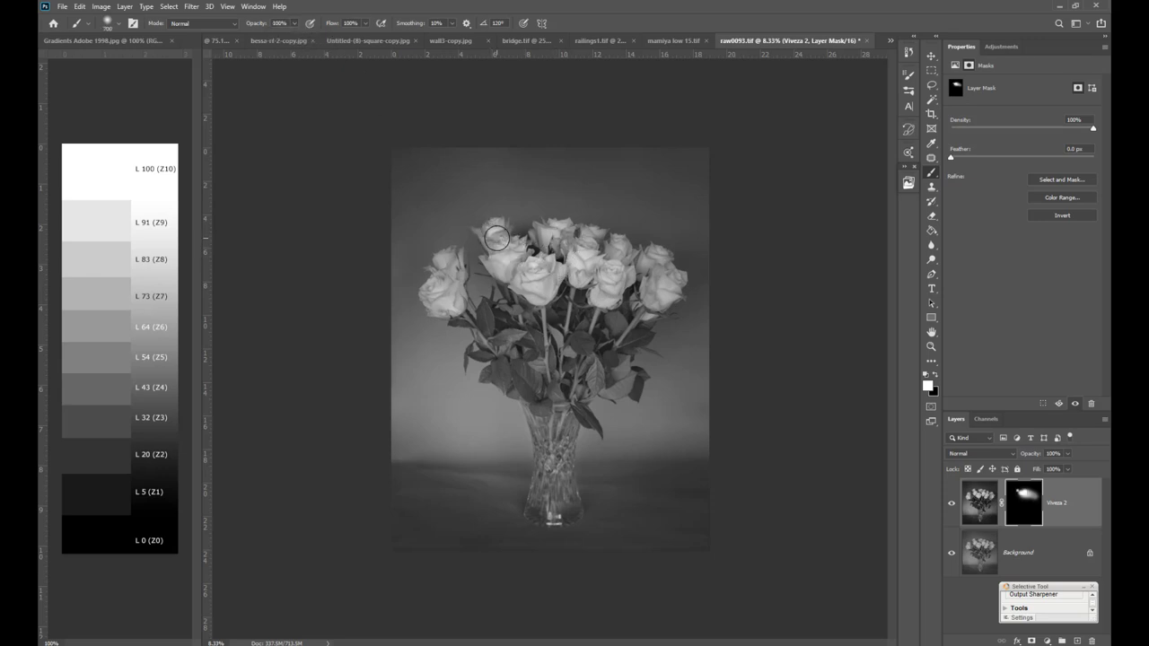
{"action": "key", "text": "x"}
{"action": "key", "text": "backslash"}
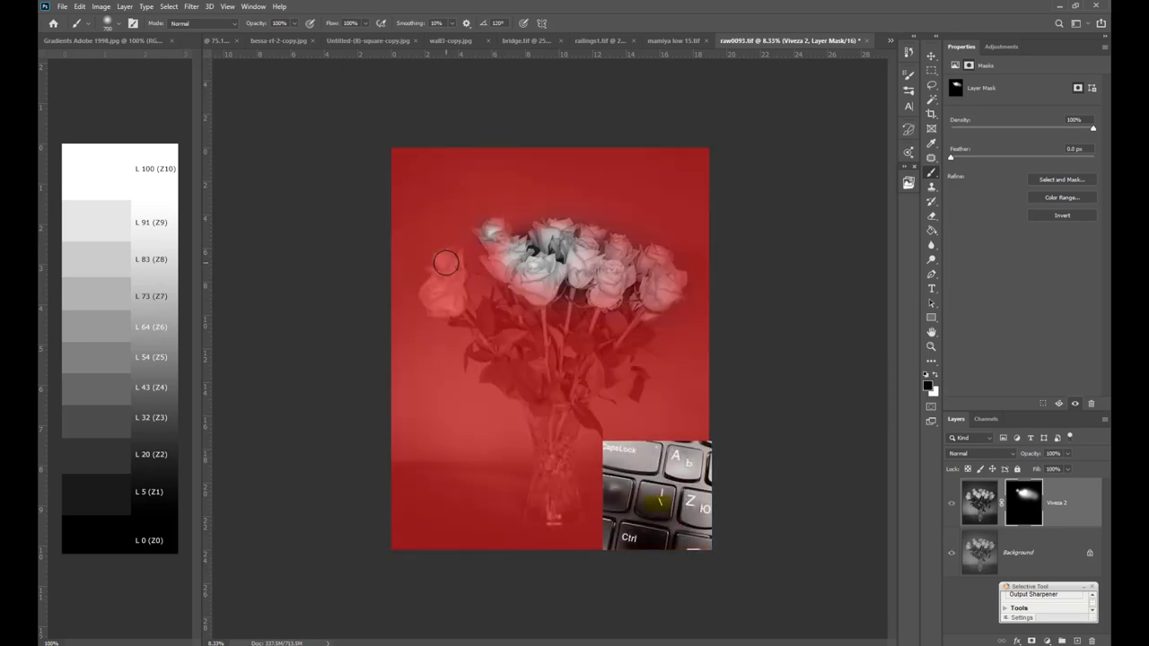
Step: Paint white over the left, central and small upper-left rose heads (brush 300), then hide the red overlay
{"action": "left_click", "coordinate": [935, 377]}
{"action": "mouse_move", "coordinate": [446, 256]}
{"action": "left_mouse_down"}
{"action": "mouse_move", "coordinate": [433, 297]}
{"action": "mouse_move", "coordinate": [454, 294]}
{"action": "mouse_move", "coordinate": [446, 285]}
{"action": "mouse_move", "coordinate": [438, 300]}
{"action": "left_mouse_up"}
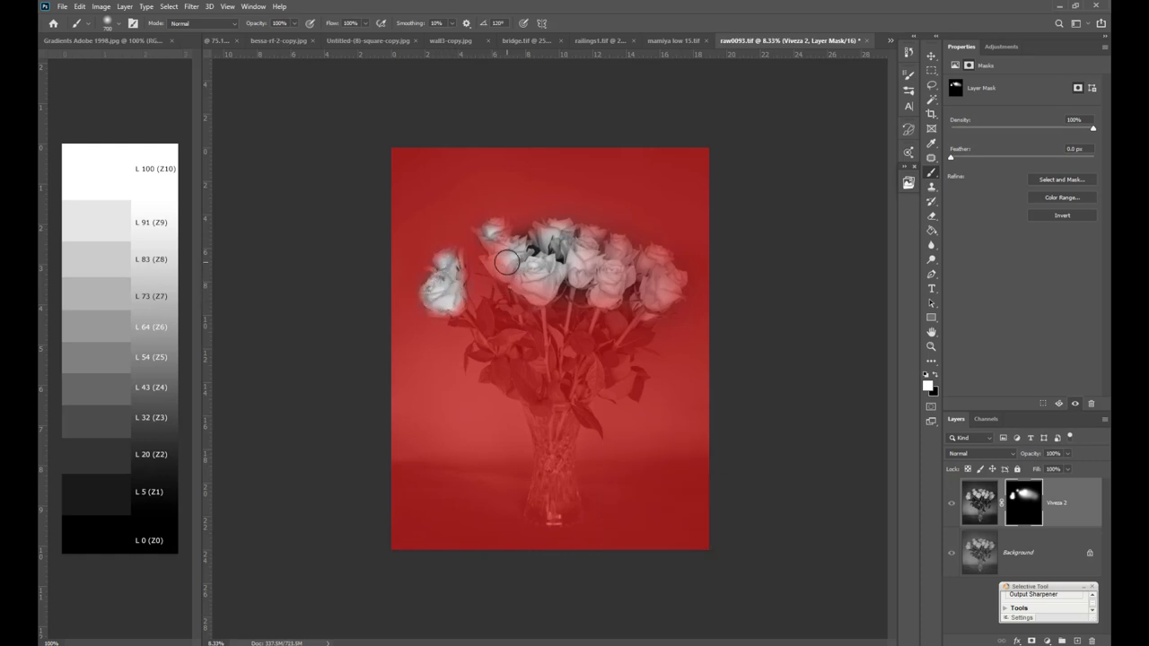
{"action": "mouse_move", "coordinate": [500, 262]}
{"action": "left_mouse_down"}
{"action": "mouse_move", "coordinate": [542, 288]}
{"action": "mouse_move", "coordinate": [561, 233]}
{"action": "mouse_move", "coordinate": [577, 256]}
{"action": "mouse_move", "coordinate": [590, 236]}
{"action": "mouse_move", "coordinate": [623, 256]}
{"action": "mouse_move", "coordinate": [600, 291]}
{"action": "mouse_move", "coordinate": [579, 271]}
{"action": "mouse_move", "coordinate": [658, 261]}
{"action": "mouse_move", "coordinate": [654, 281]}
{"action": "mouse_move", "coordinate": [670, 286]}
{"action": "mouse_move", "coordinate": [651, 297]}
{"action": "mouse_move", "coordinate": [657, 290]}
{"action": "mouse_move", "coordinate": [616, 261]}
{"action": "mouse_move", "coordinate": [618, 245]}
{"action": "mouse_move", "coordinate": [563, 229]}
{"action": "mouse_move", "coordinate": [495, 241]}
{"action": "left_mouse_up"}
{"action": "key", "text": "bracketleft"}
{"action": "key", "text": "bracketleft"}
{"action": "key", "text": "bracketleft"}
{"action": "key", "text": "bracketleft"}
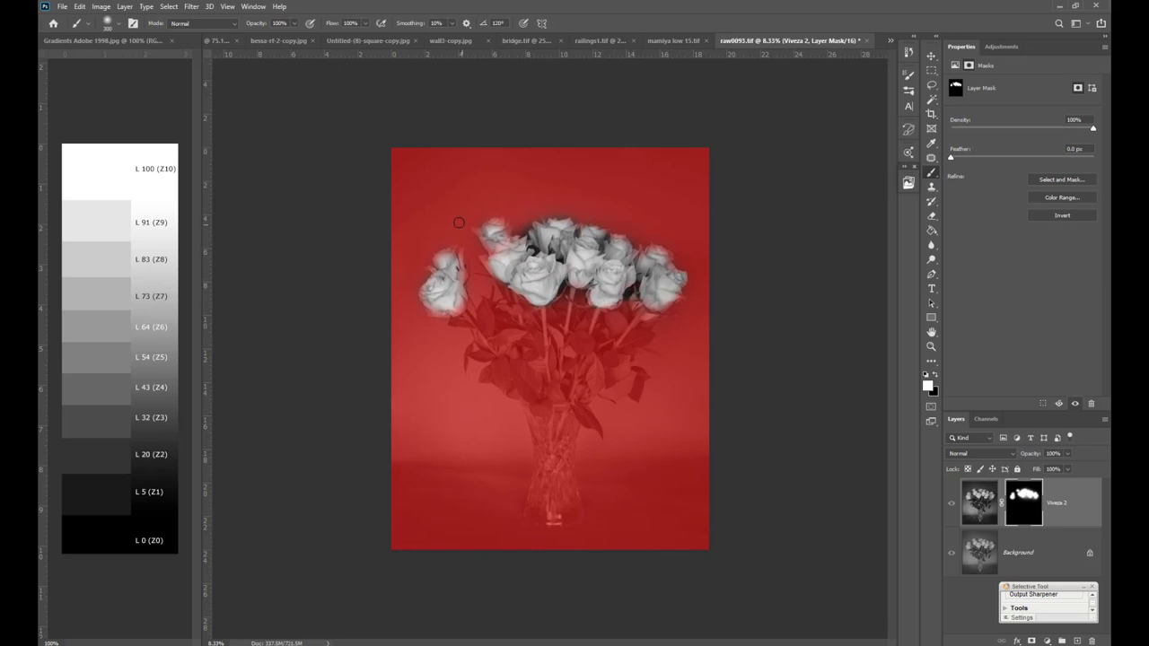
{"action": "mouse_move", "coordinate": [484, 237]}
{"action": "left_mouse_down"}
{"action": "mouse_move", "coordinate": [491, 248]}
{"action": "mouse_move", "coordinate": [494, 225]}
{"action": "mouse_move", "coordinate": [507, 245]}
{"action": "left_mouse_up"}
{"action": "key", "text": "backslash"}
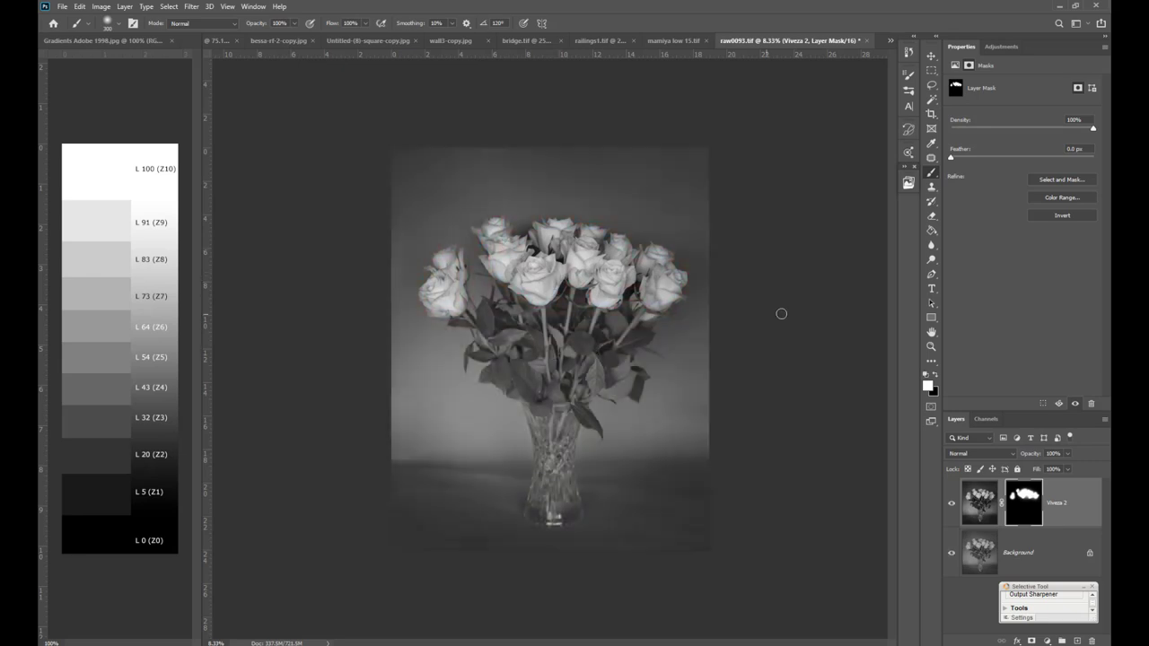
Step: At 26% brush opacity and size 1600–1700, lightly paint over the stems, vase and foreground
{"action": "left_click", "coordinate": [295, 23]}
{"action": "left_click_drag", "start_coordinate": [294, 37], "coordinate": [256, 38]}
{"action": "key", "text": "bracketright"}
{"action": "key", "text": "bracketright"}
{"action": "key", "text": "bracketright"}
{"action": "key", "text": "bracketright"}
{"action": "key", "text": "bracketright"}
{"action": "key", "text": "bracketright"}
{"action": "key", "text": "bracketright"}
{"action": "key", "text": "bracketright"}
{"action": "key", "text": "bracketright"}
{"action": "key", "text": "bracketright"}
{"action": "key", "text": "bracketright"}
{"action": "key", "text": "bracketright"}
{"action": "key", "text": "bracketright"}
{"action": "mouse_move", "coordinate": [520, 357]}
{"action": "left_mouse_down"}
{"action": "mouse_move", "coordinate": [584, 344]}
{"action": "mouse_move", "coordinate": [584, 332]}
{"action": "mouse_move", "coordinate": [563, 369]}
{"action": "mouse_move", "coordinate": [595, 359]}
{"action": "mouse_move", "coordinate": [574, 395]}
{"action": "left_mouse_up"}
{"action": "key", "text": "bracketright"}
{"action": "key", "text": "bracketright"}
{"action": "key", "text": "bracketright"}
{"action": "key", "text": "bracketright"}
{"action": "key", "text": "bracketright"}
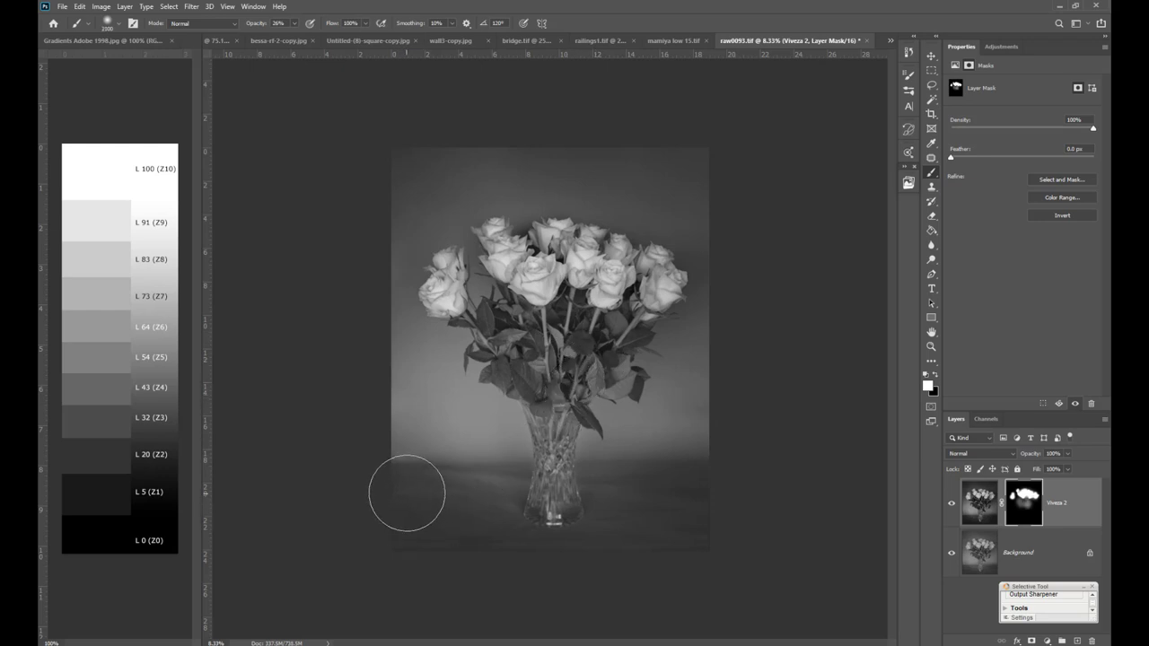
{"action": "mouse_move", "coordinate": [484, 528]}
{"action": "left_mouse_down"}
{"action": "mouse_move", "coordinate": [533, 545]}
{"action": "mouse_move", "coordinate": [640, 541]}
{"action": "mouse_move", "coordinate": [734, 515]}
{"action": "mouse_move", "coordinate": [611, 554]}
{"action": "mouse_move", "coordinate": [523, 540]}
{"action": "left_mouse_up"}
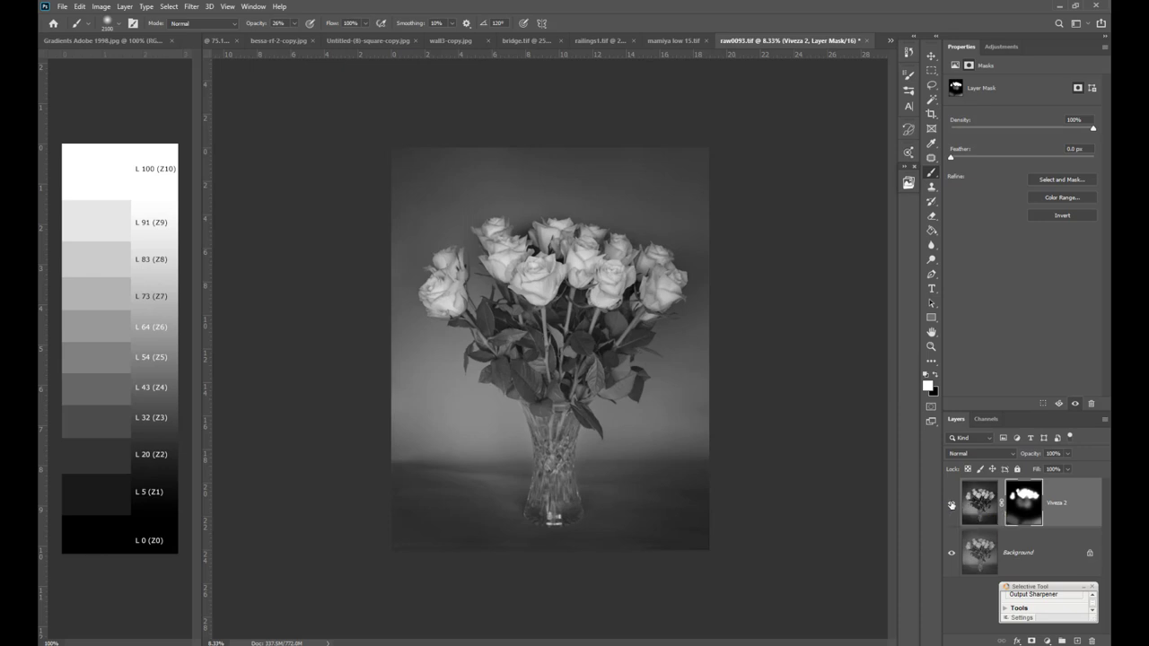
Step: Toggle the Viveza 2 layer's visibility to compare, leaving it visible
{"action": "left_click", "coordinate": [951, 504]}
{"action": "left_click", "coordinate": [951, 504]}
{"action": "left_click", "coordinate": [951, 504]}
{"action": "left_click", "coordinate": [951, 506]}
{"action": "left_click", "coordinate": [951, 505]}
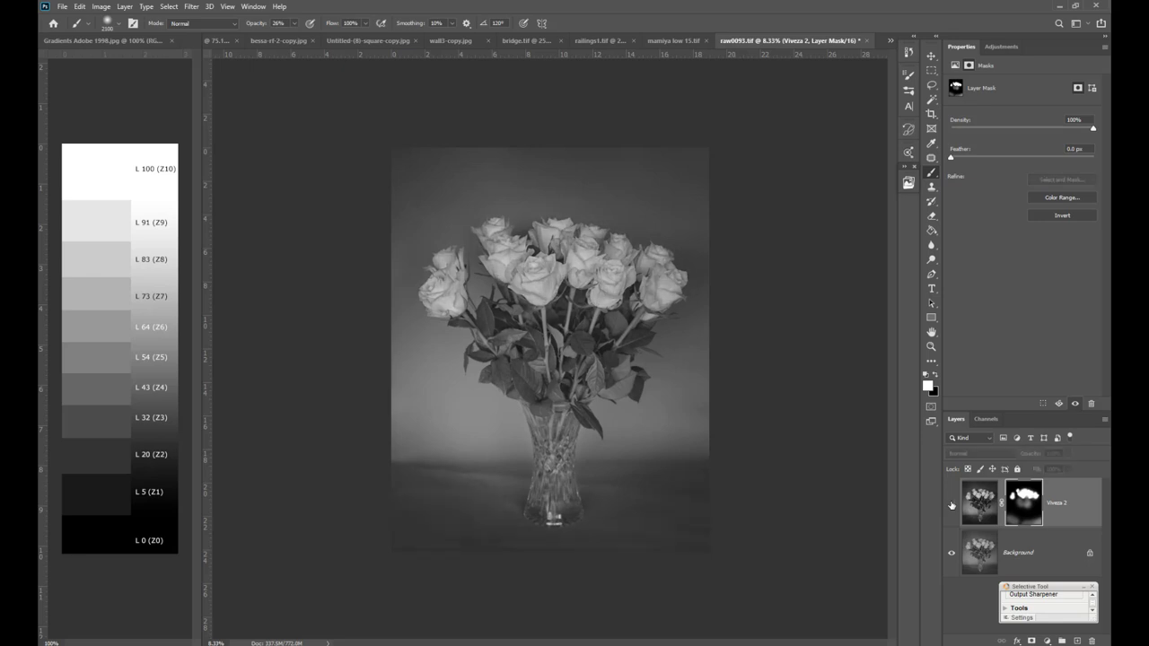
{"action": "left_click", "coordinate": [951, 504]}
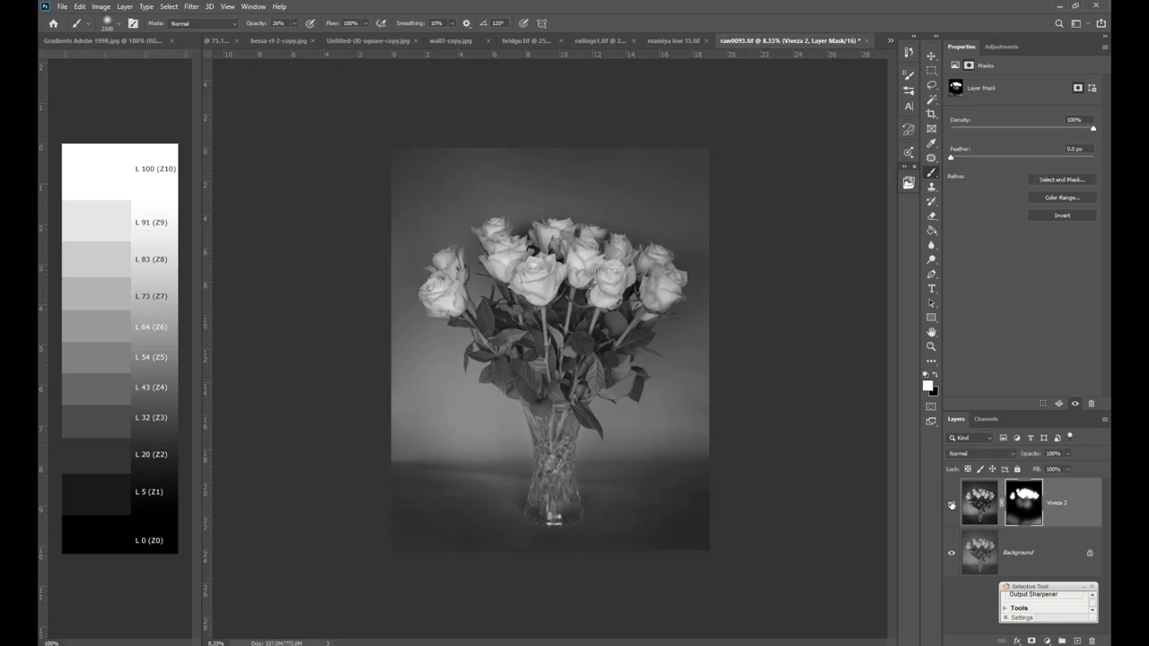